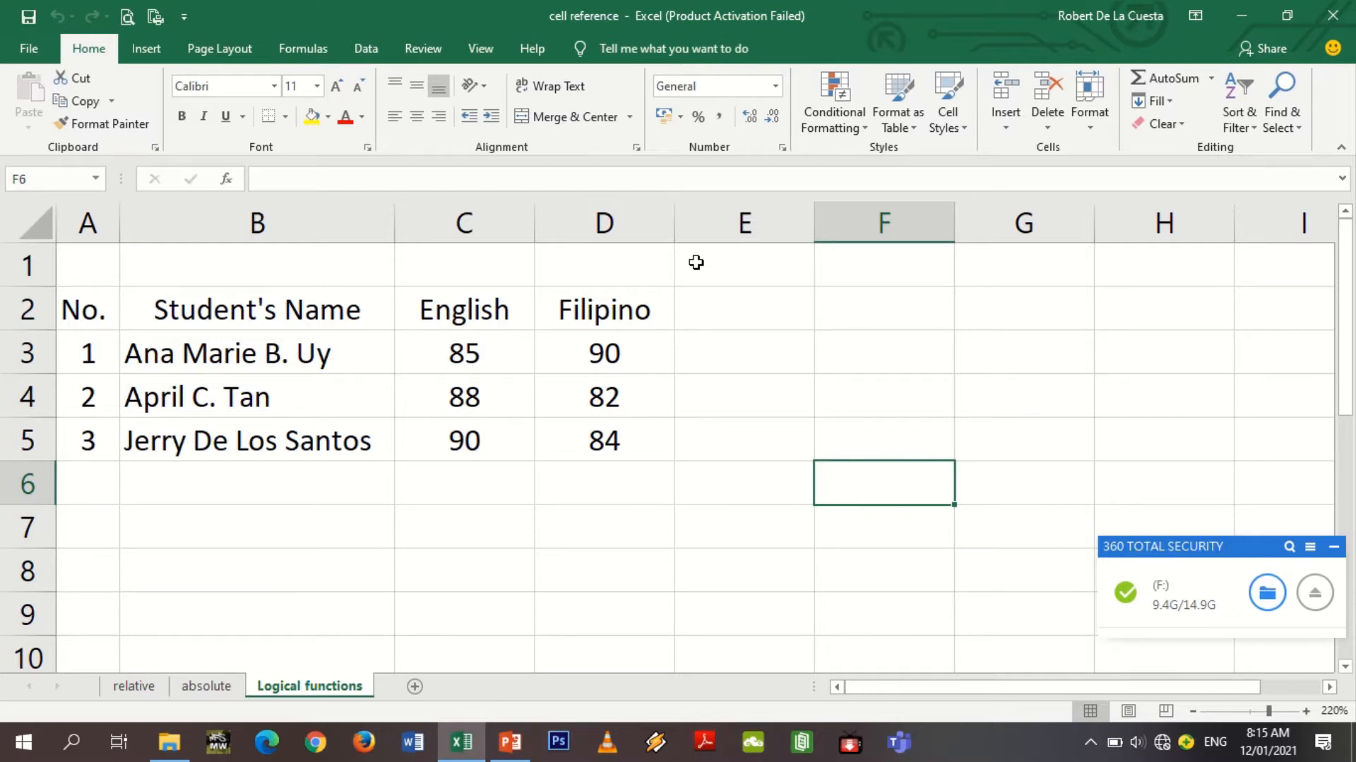
click(739, 319)
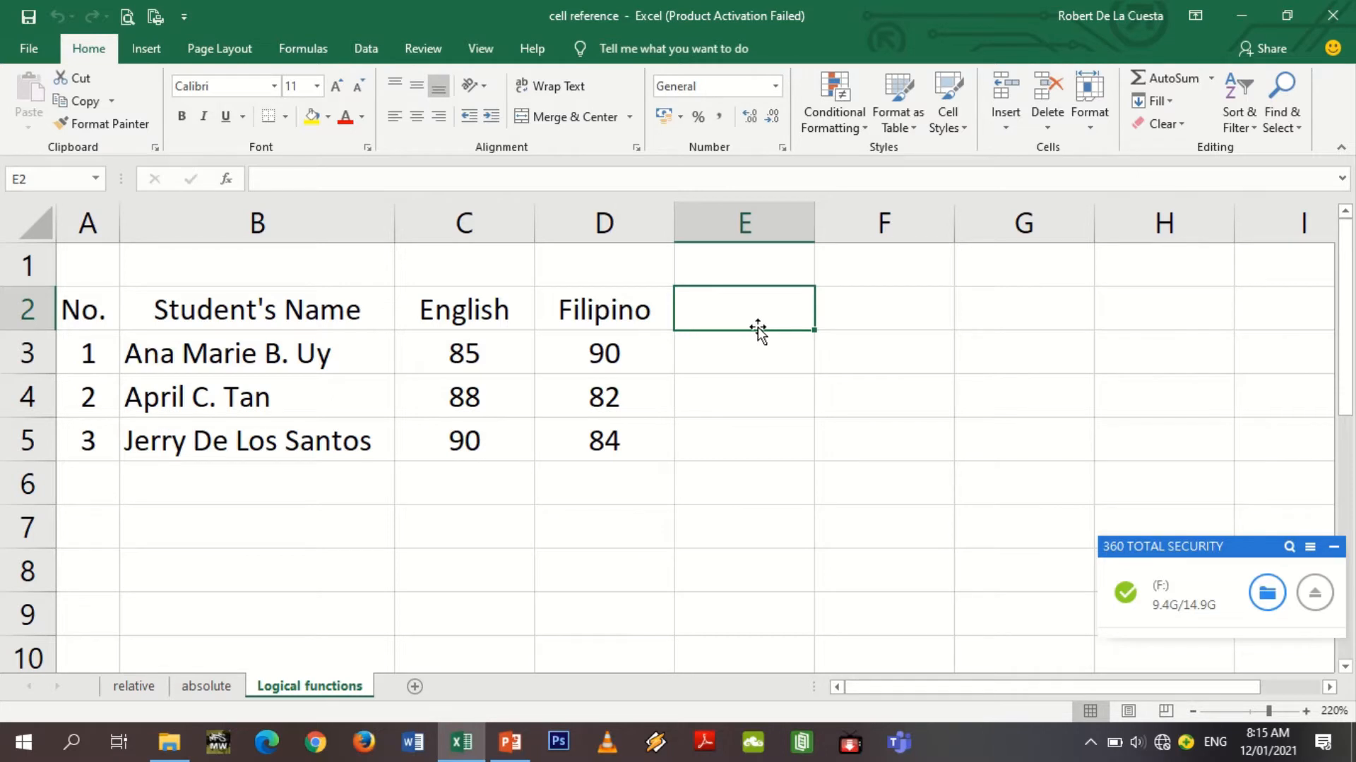
click(767, 359)
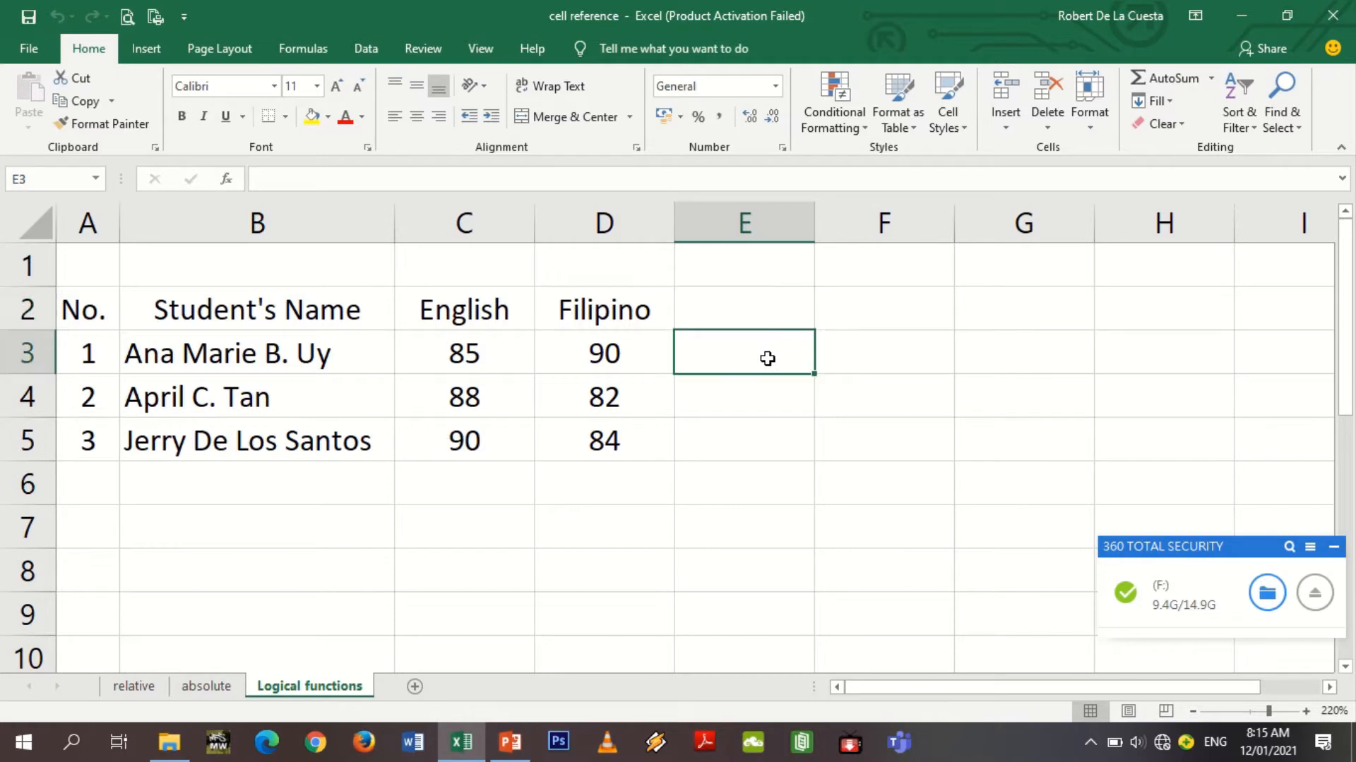
click(739, 224)
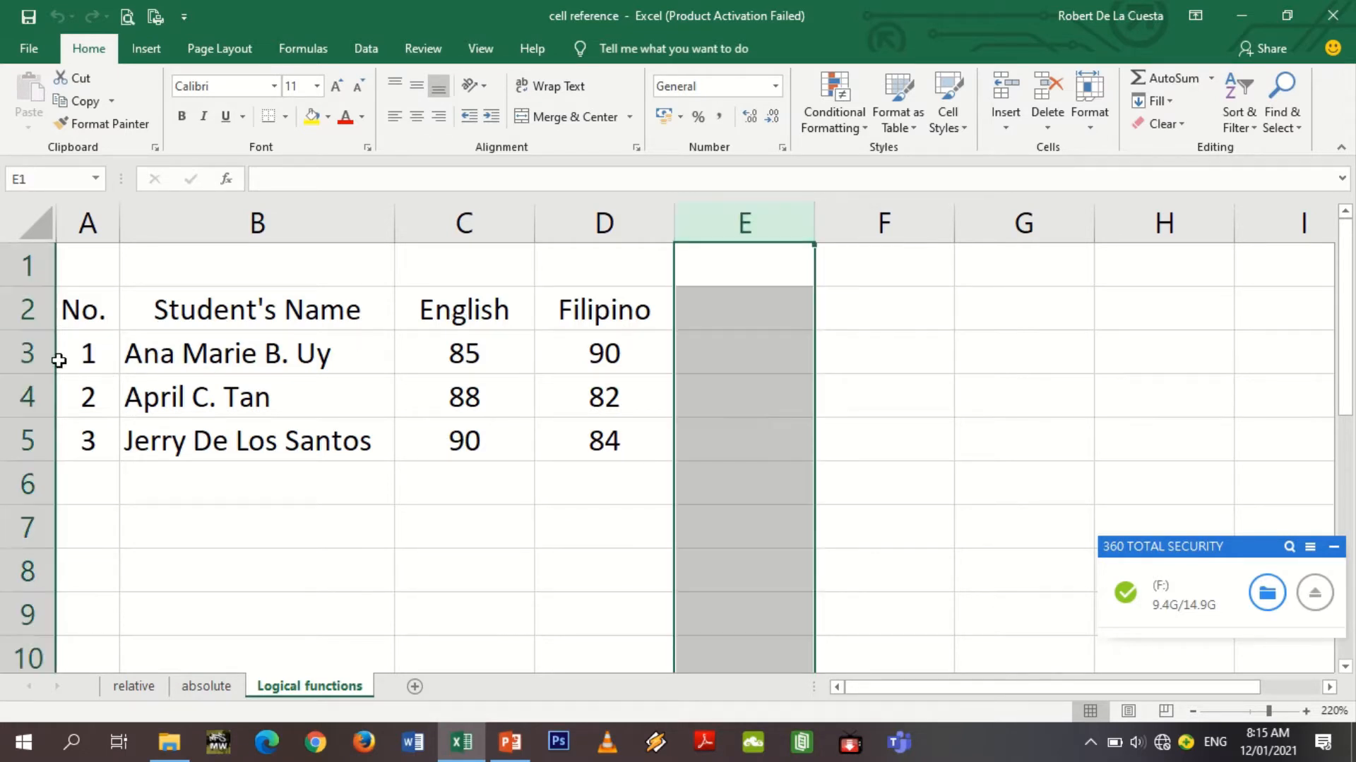
click(14, 353)
Begin a logical IF function in cell E3 with the logical test C3>=75
click(747, 357)
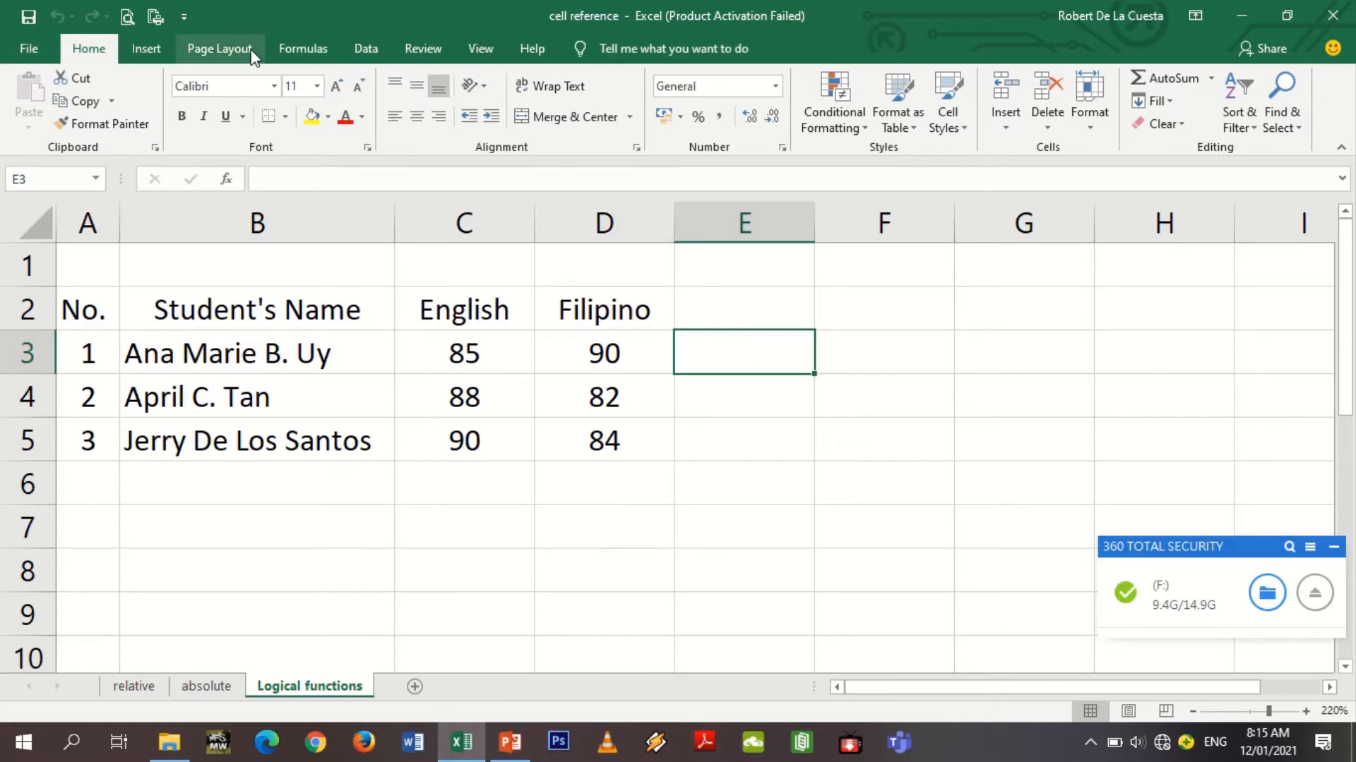
click(300, 54)
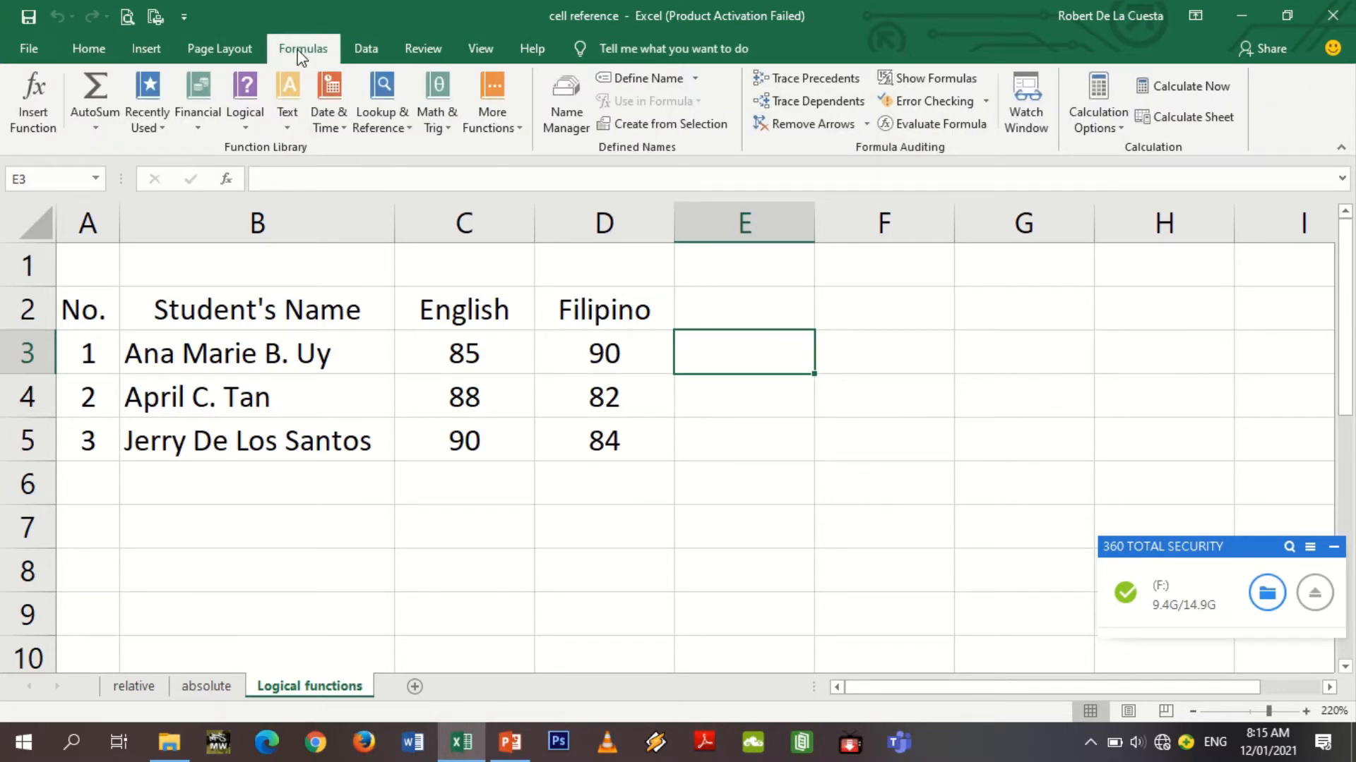
click(249, 127)
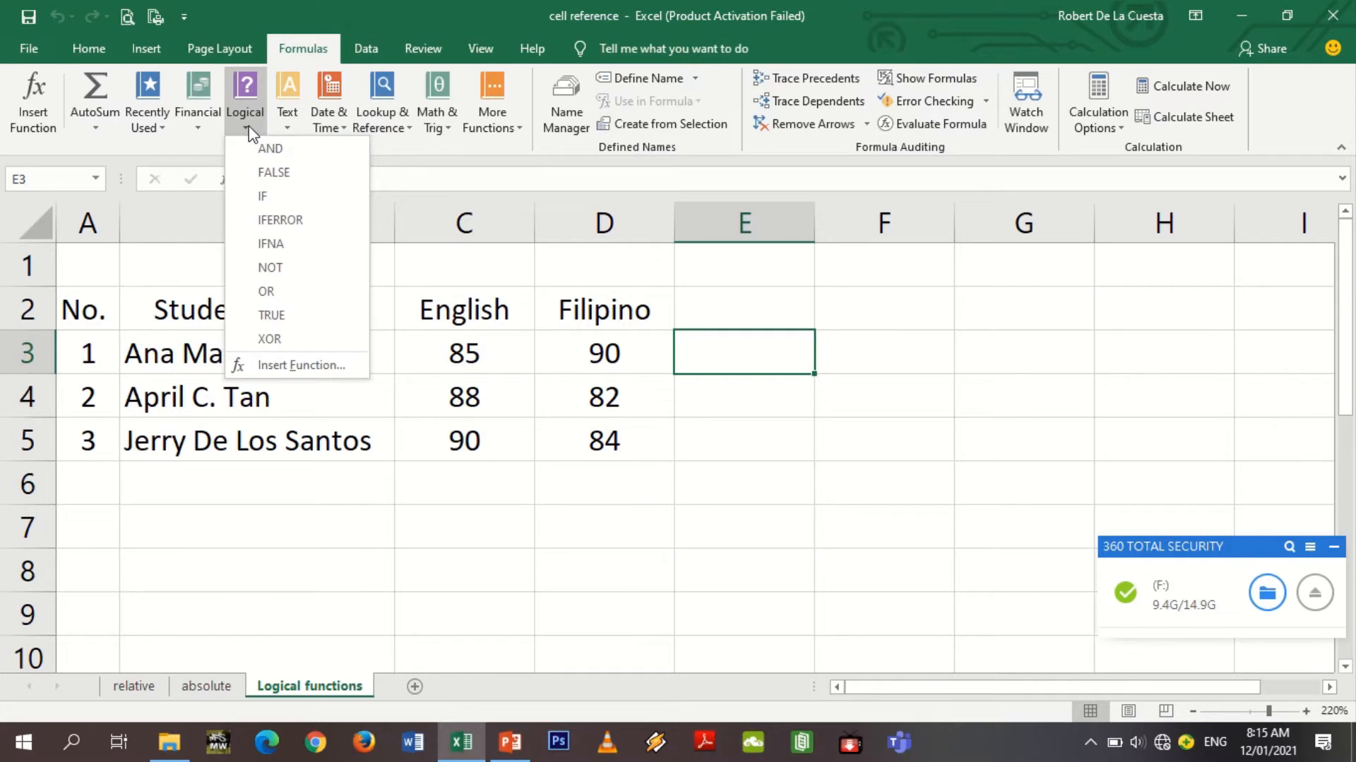
click(266, 199)
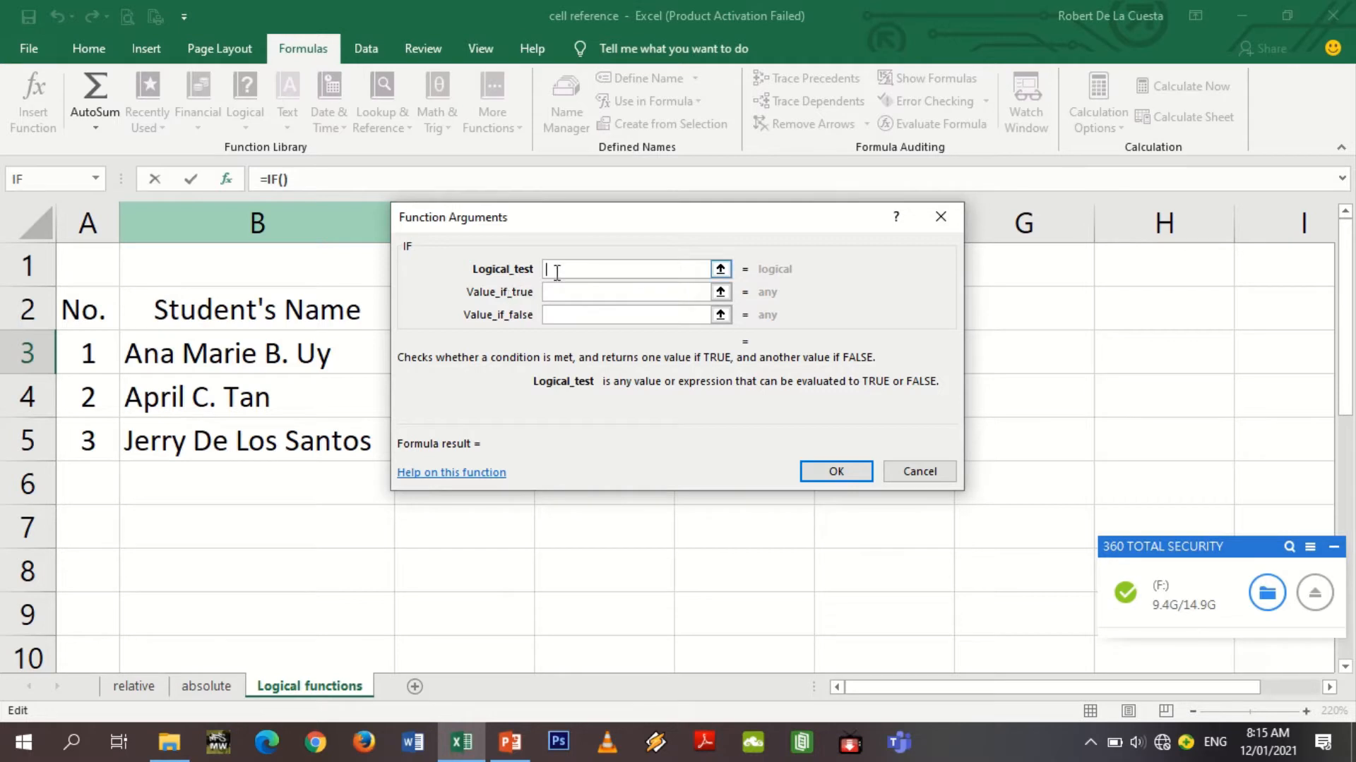
drag(623, 218, 716, 449)
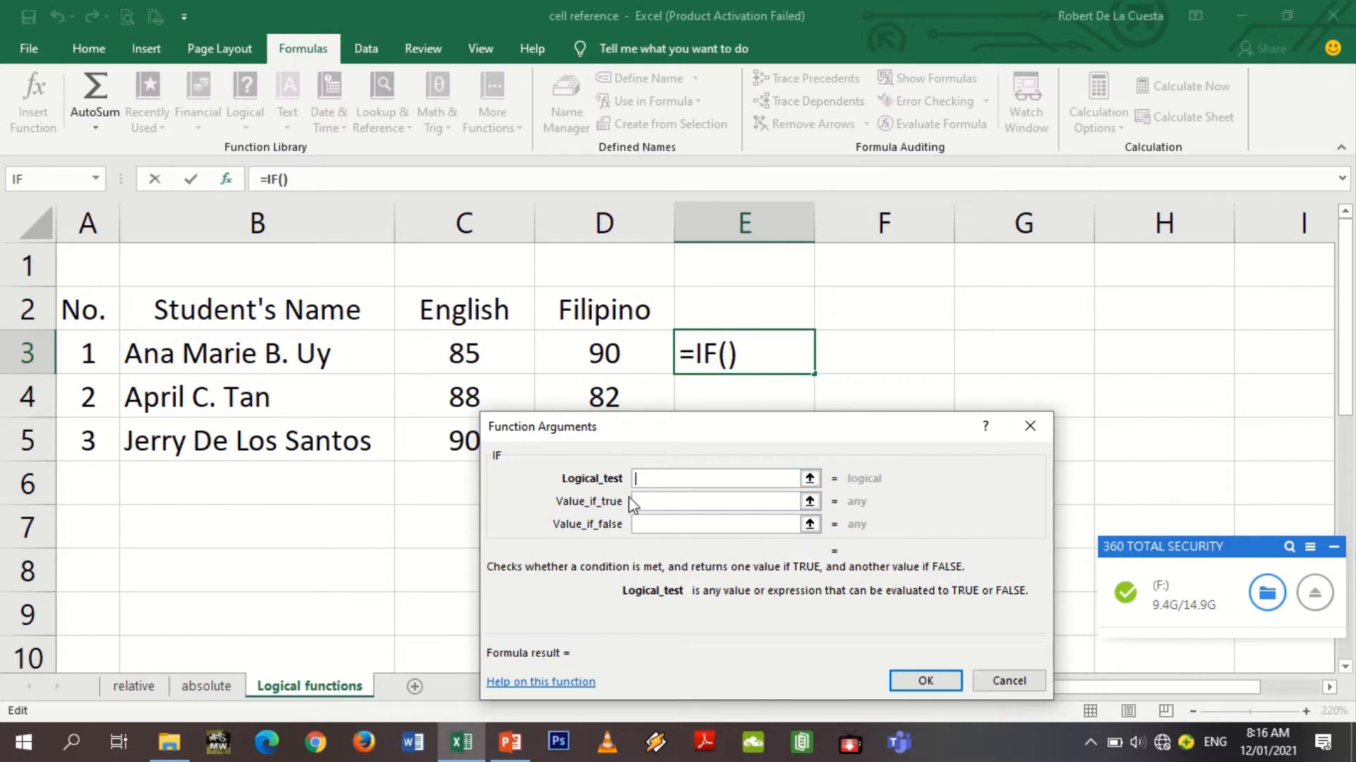
click(464, 355)
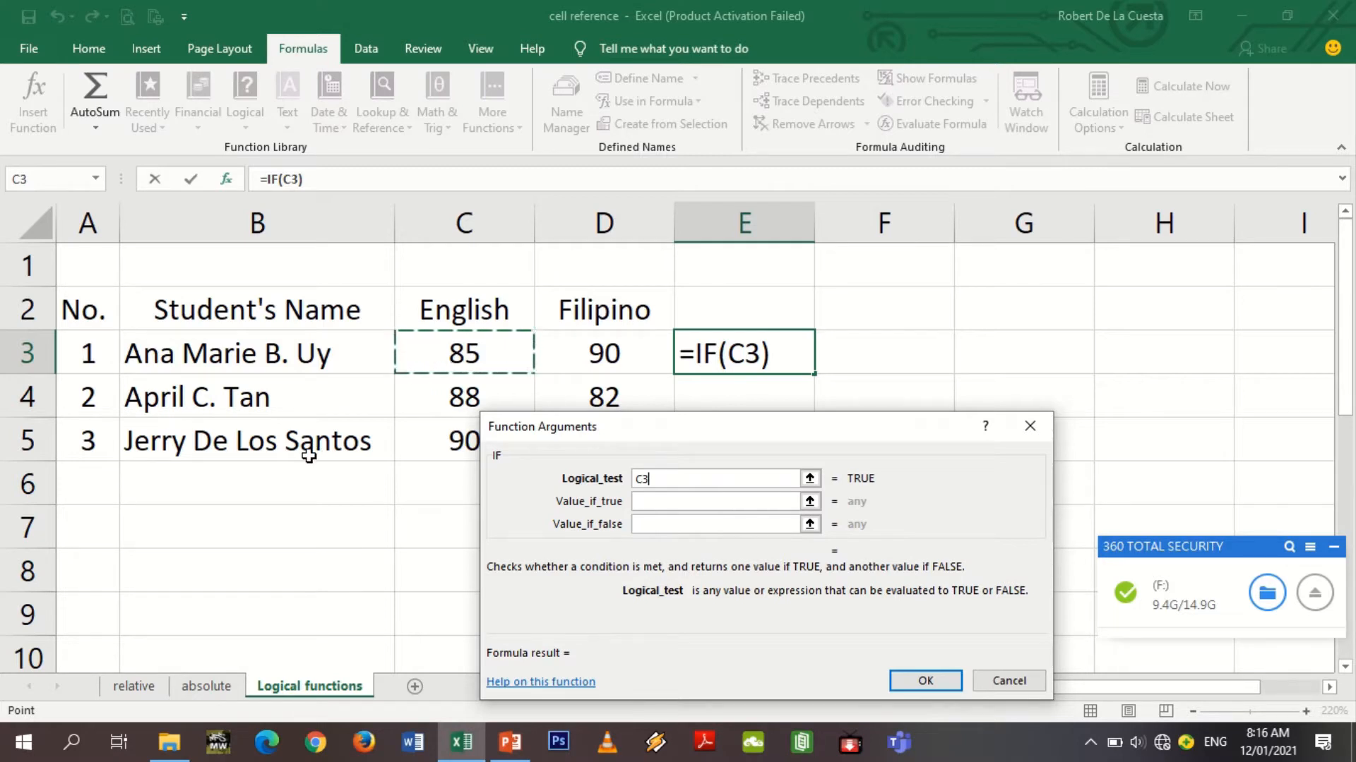
text(>)
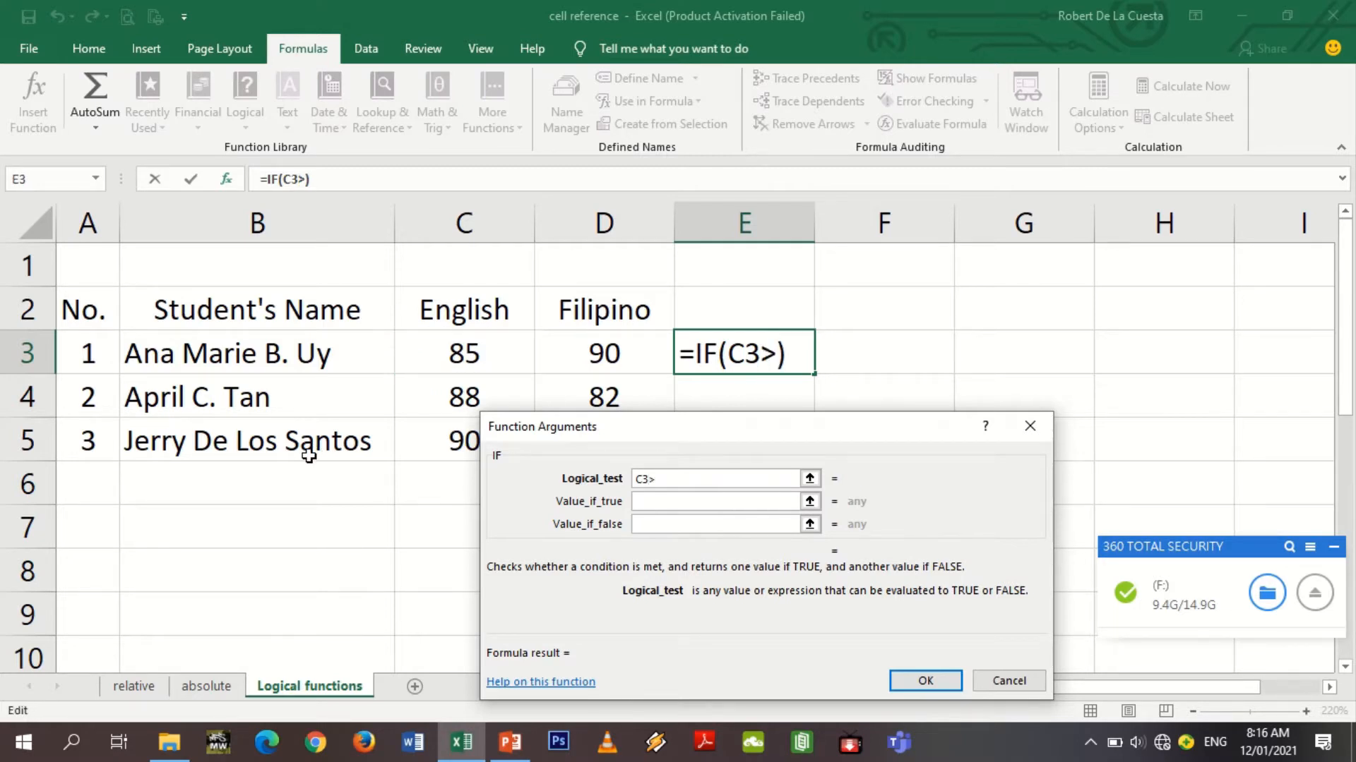
text(=75)
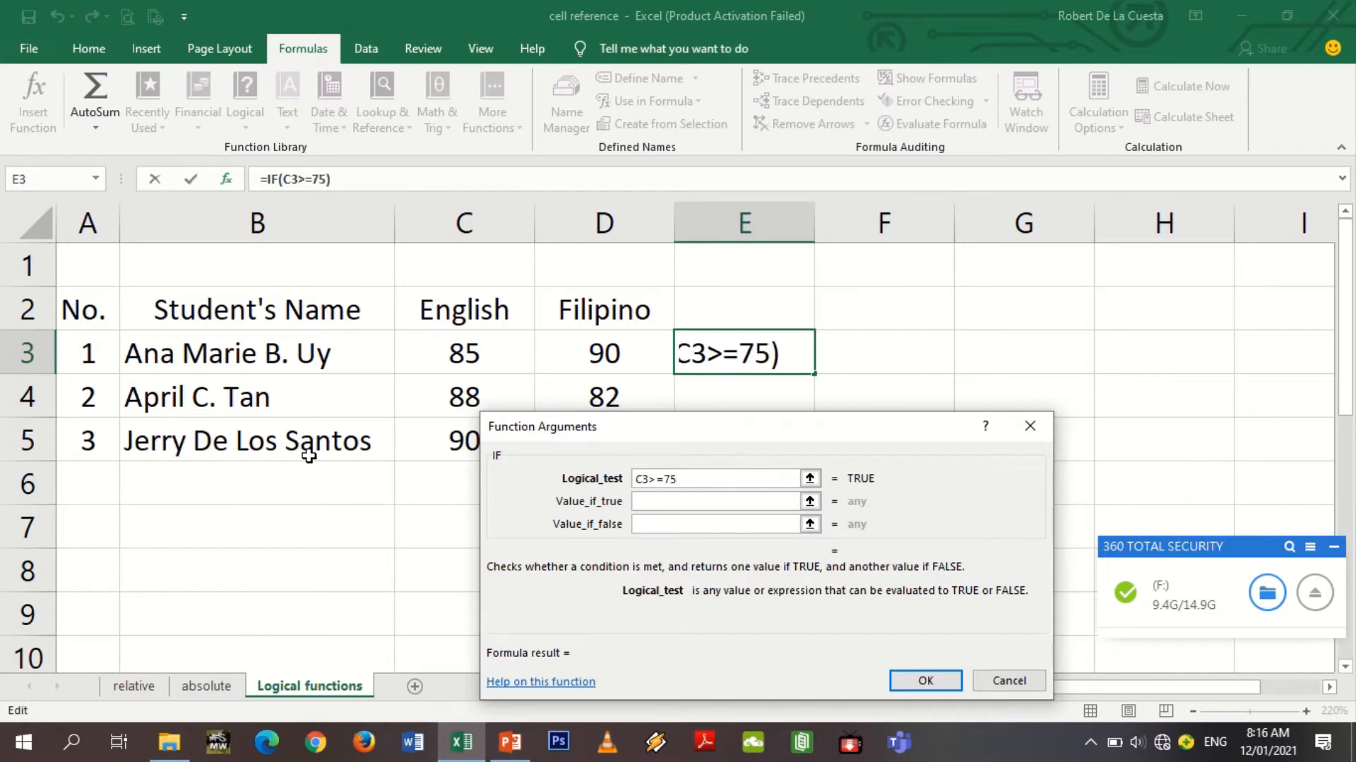
Set the IF function to return PASSED when true and FAILED when false, and enter it in E3
click(653, 502)
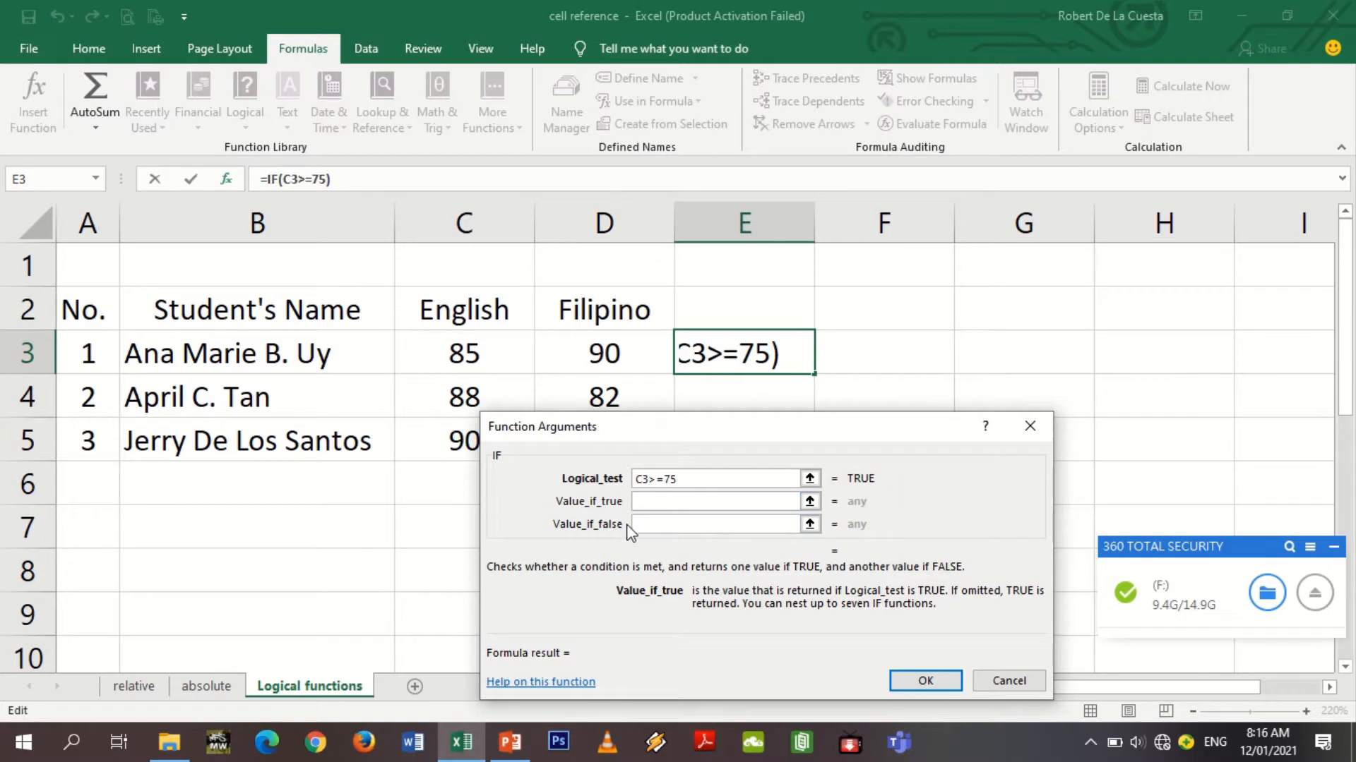
text(PASSED)
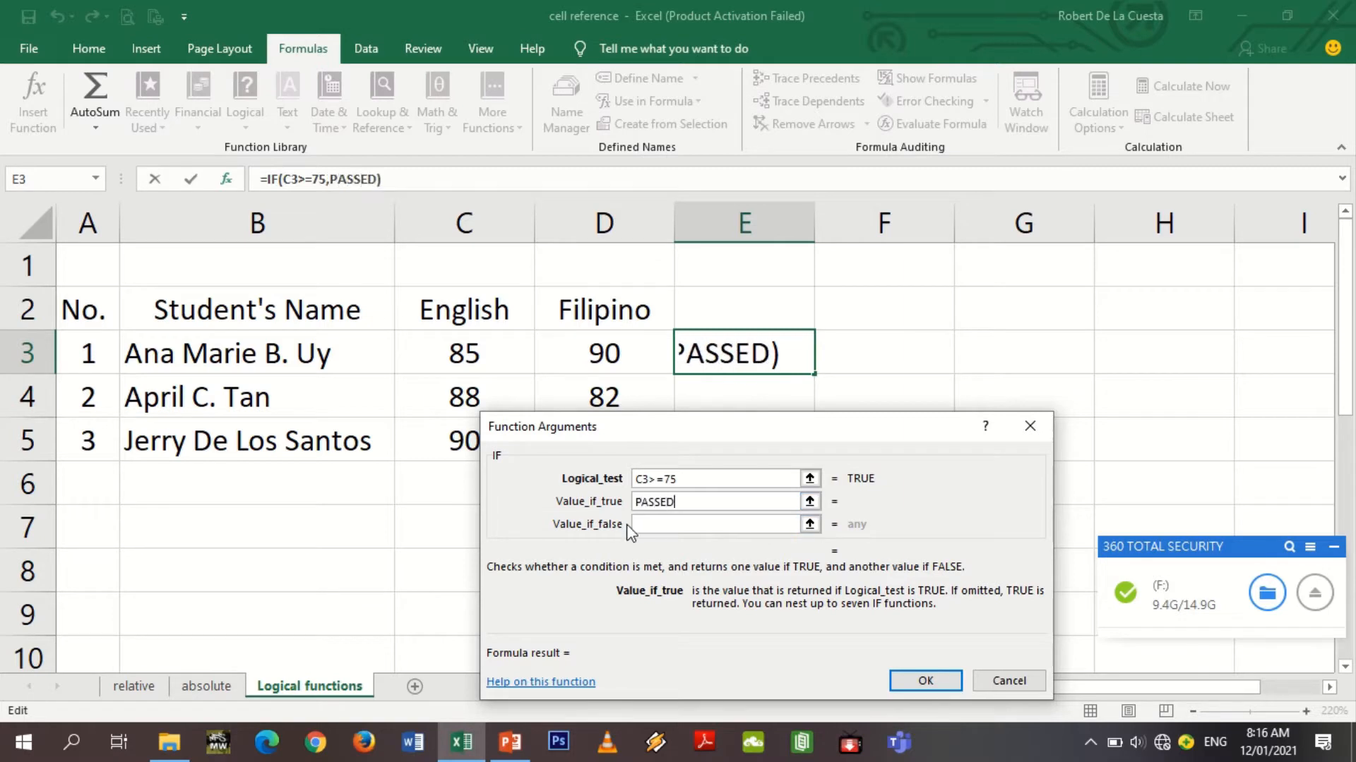
key(Tab)
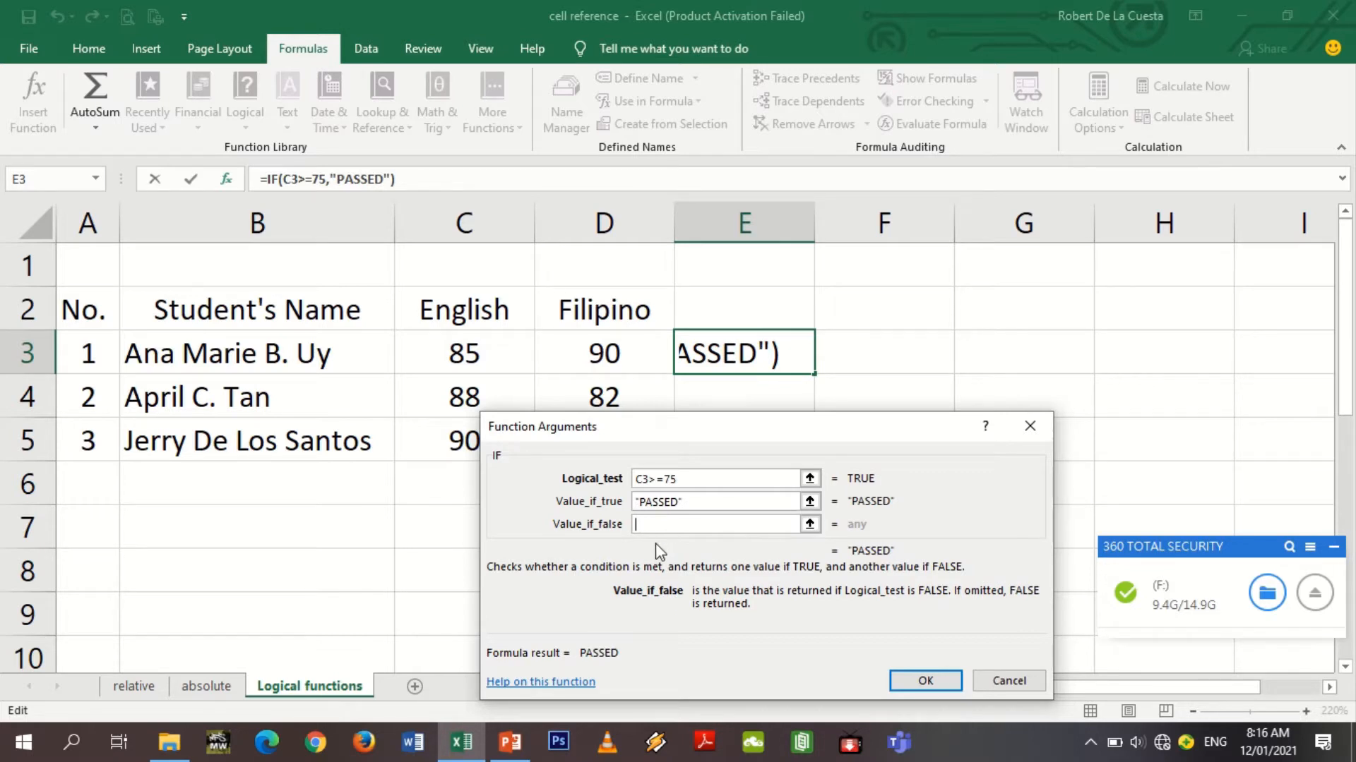
text(FAILED)
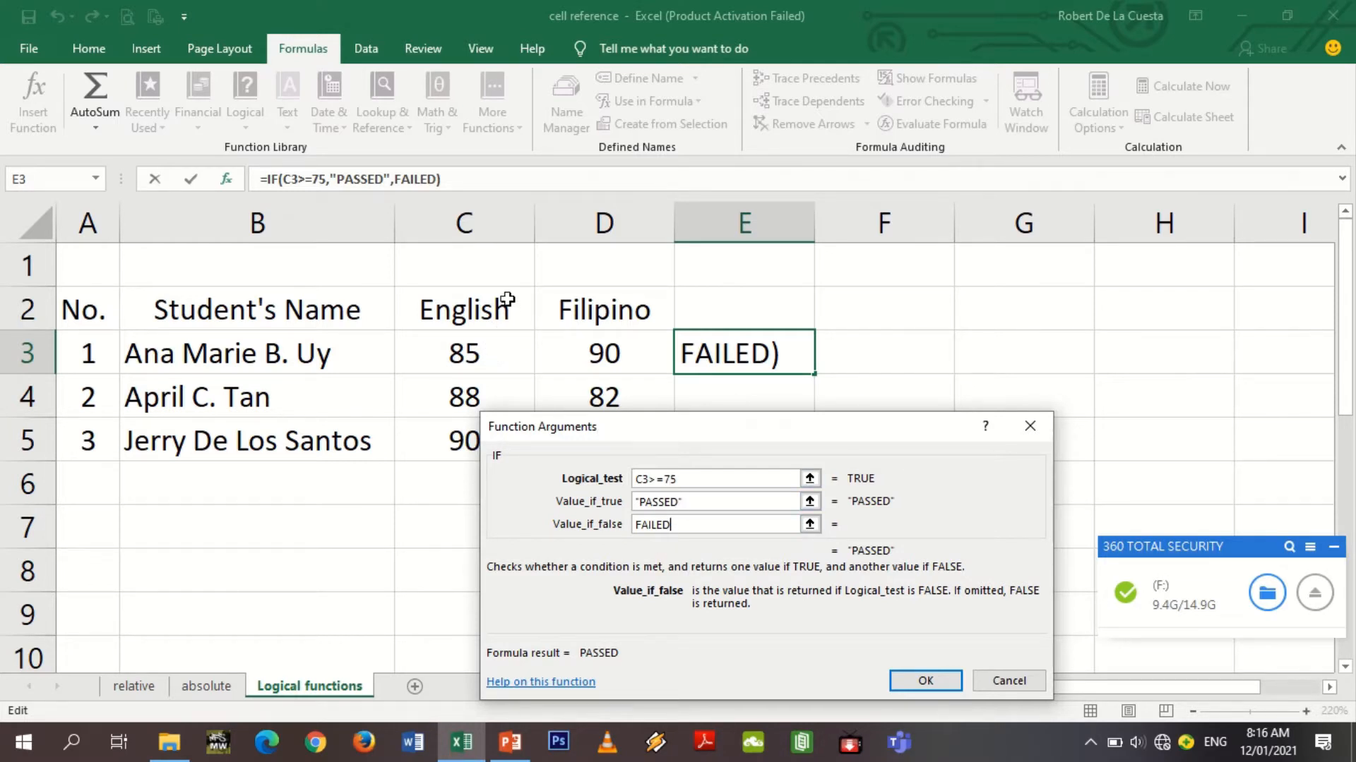
click(691, 479)
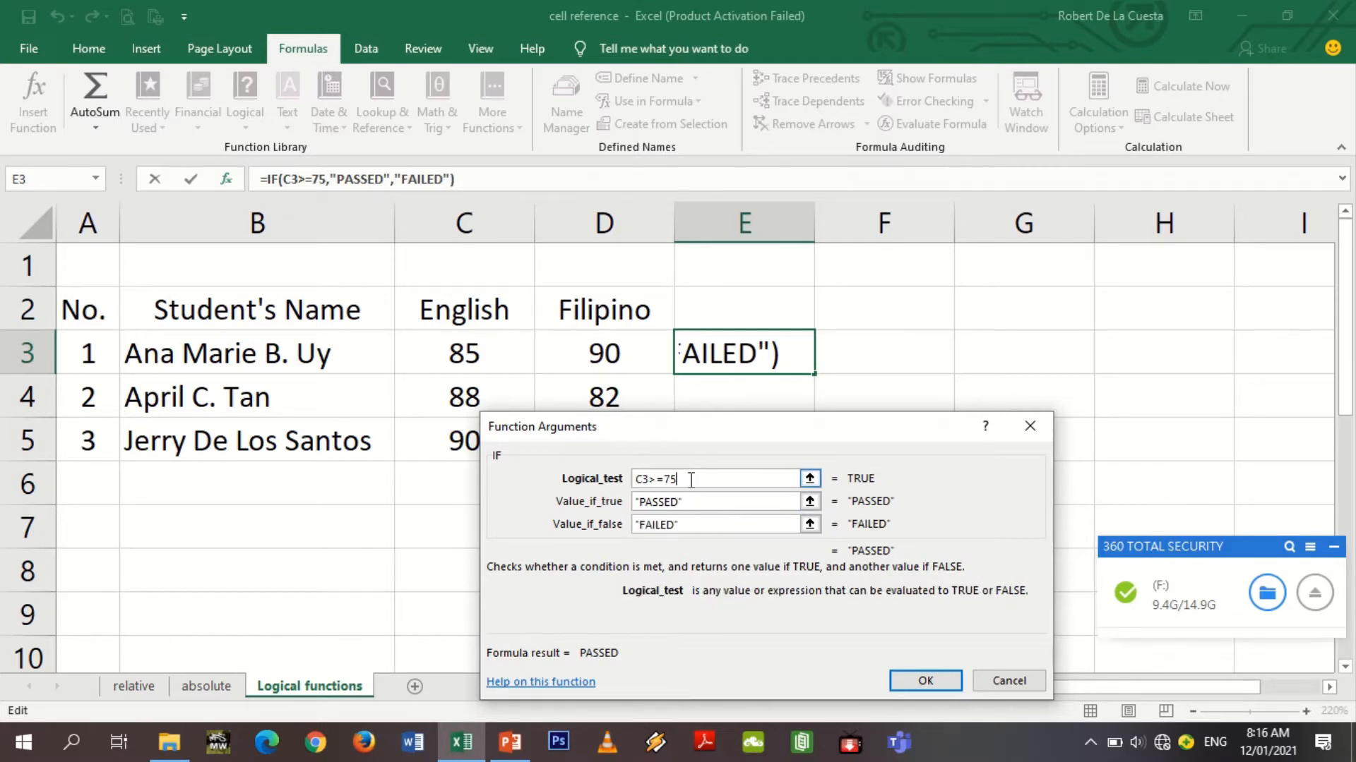
click(925, 682)
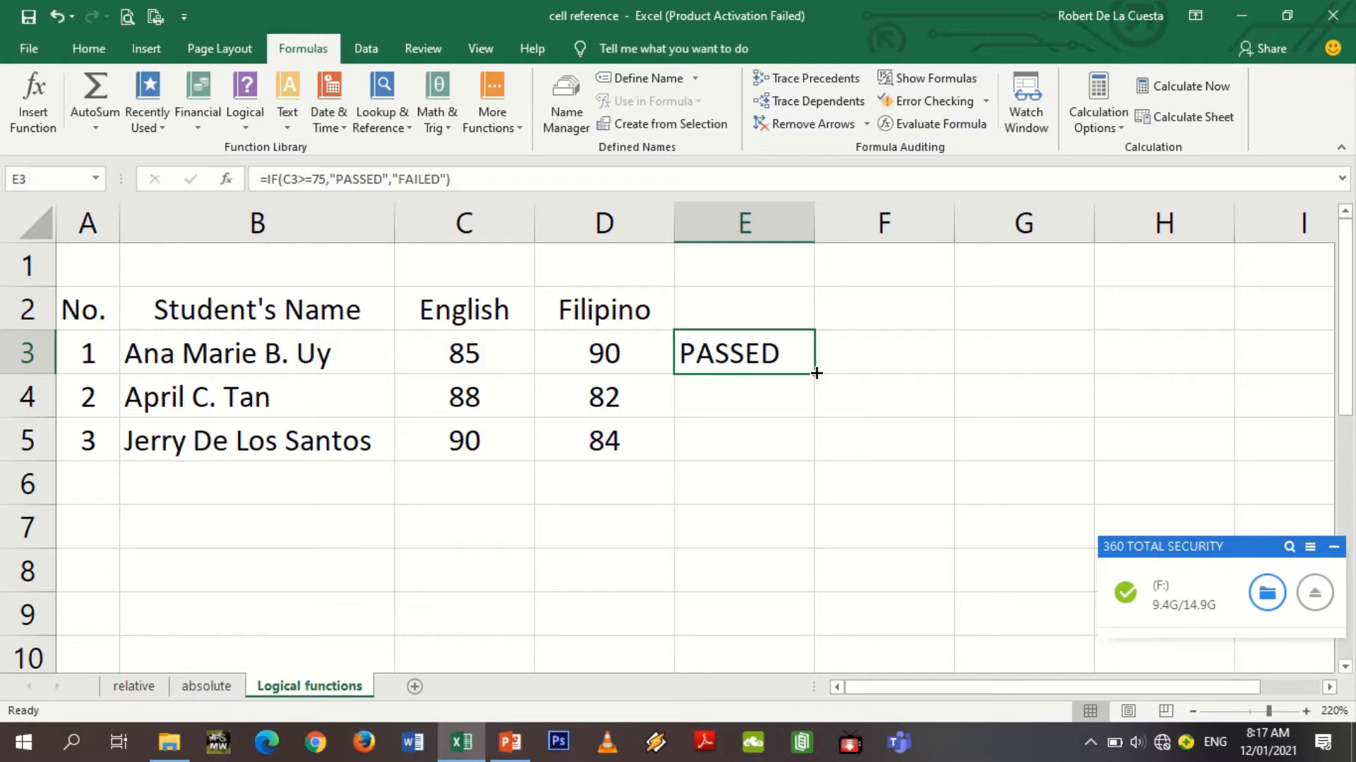
Fill the IF formula from E3 down through E5 for the remaining students
drag(816, 374, 798, 449)
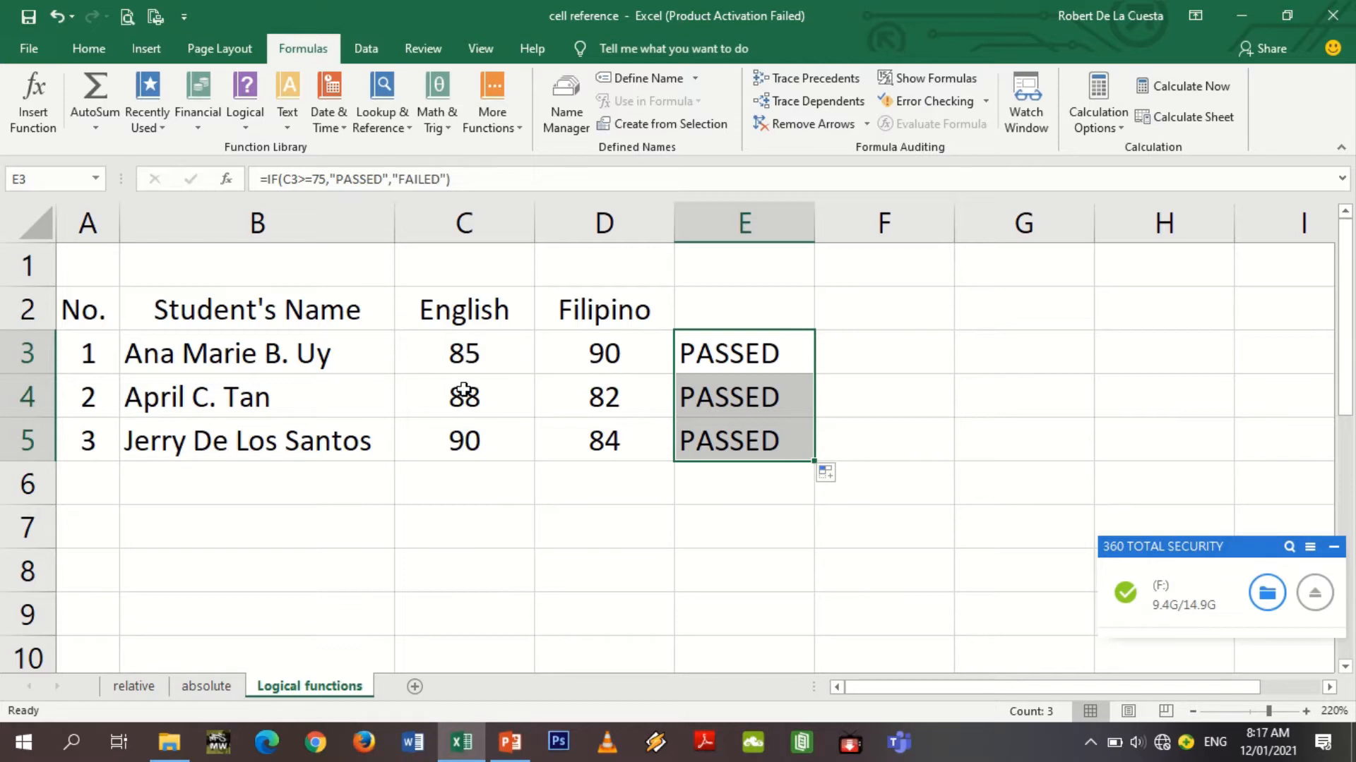
click(786, 508)
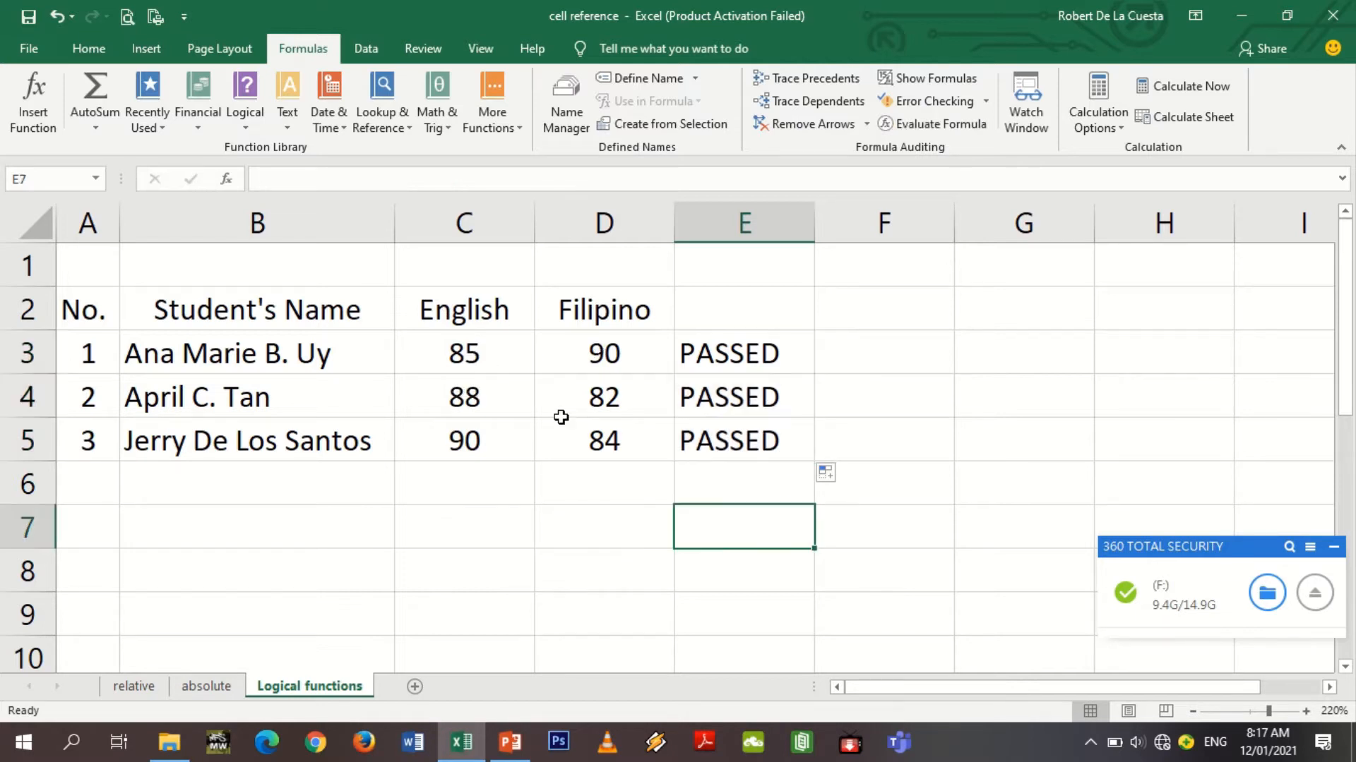
Change the second student's English grade in C4 to 71 and check the IF formula in E4
click(499, 399)
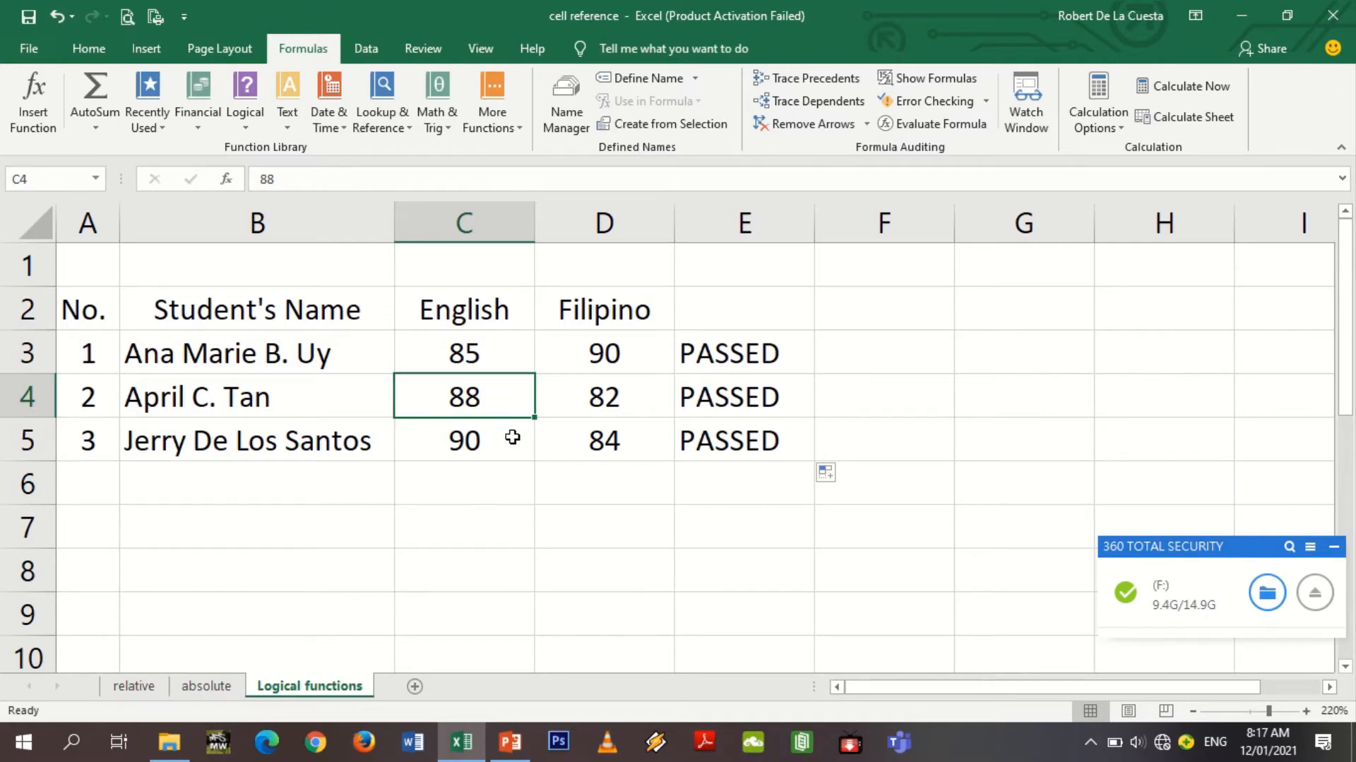
text(7)
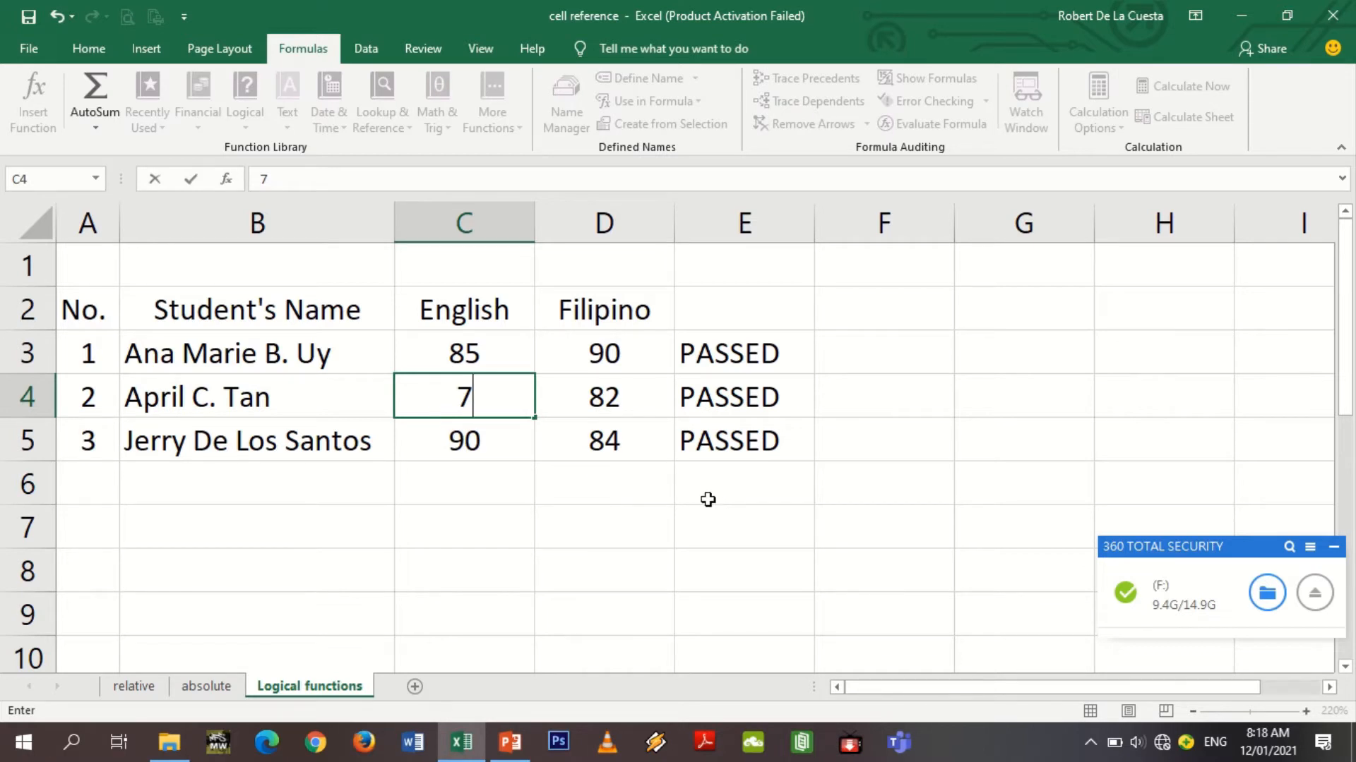
text(1)
click(727, 552)
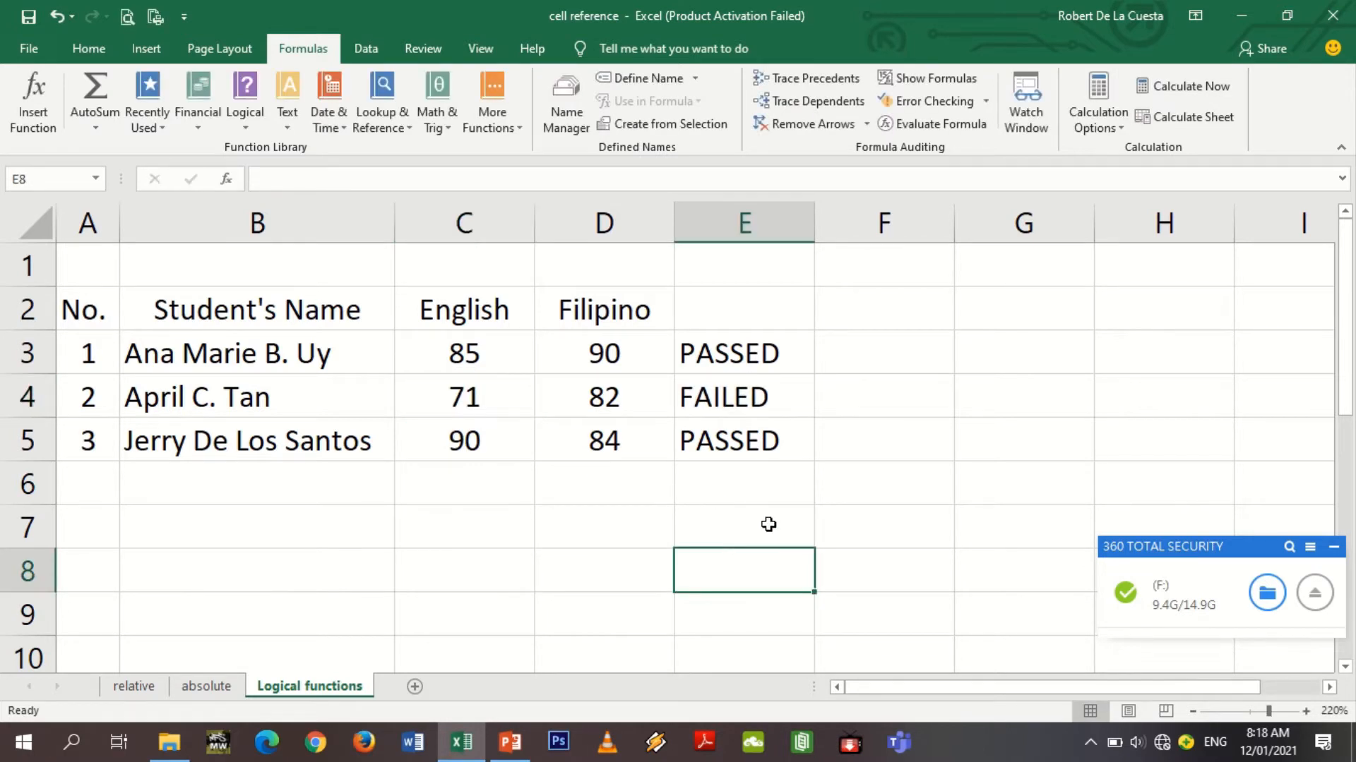
click(776, 404)
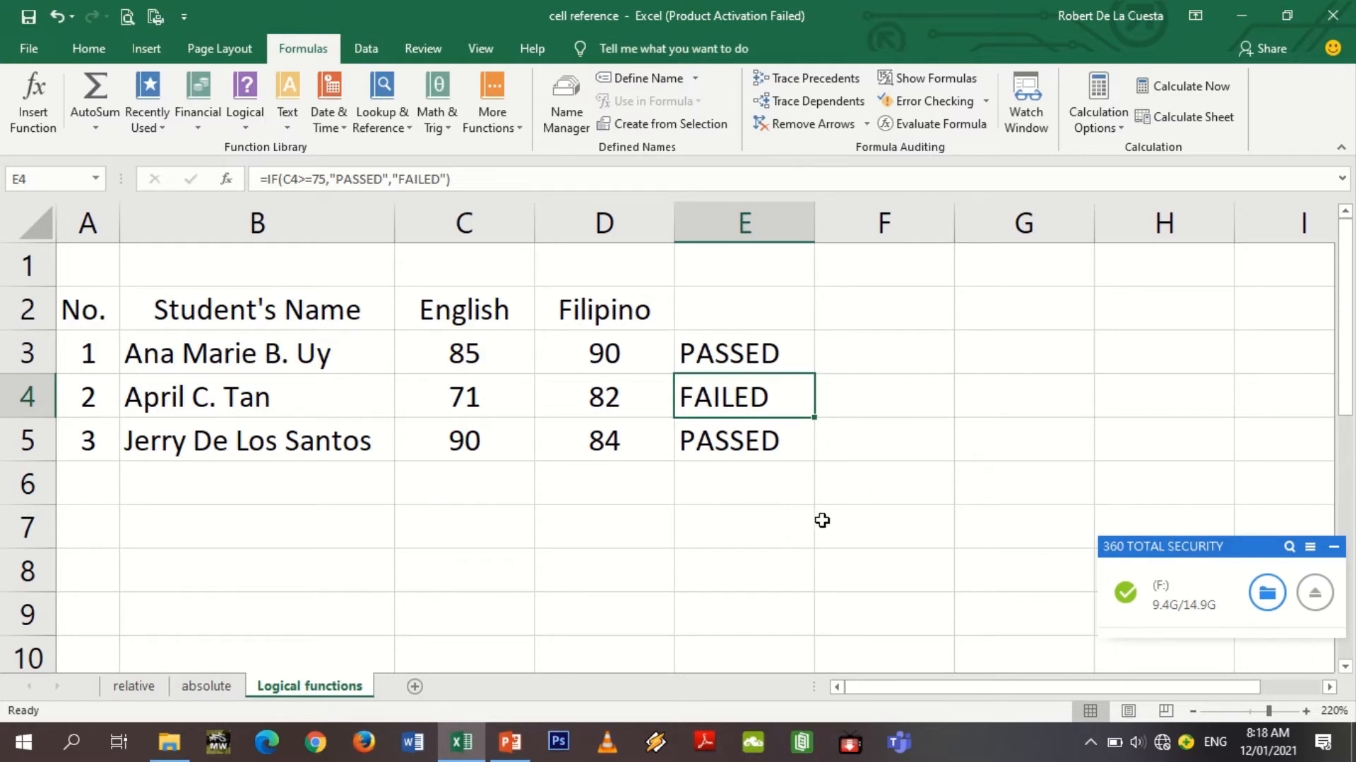
click(734, 521)
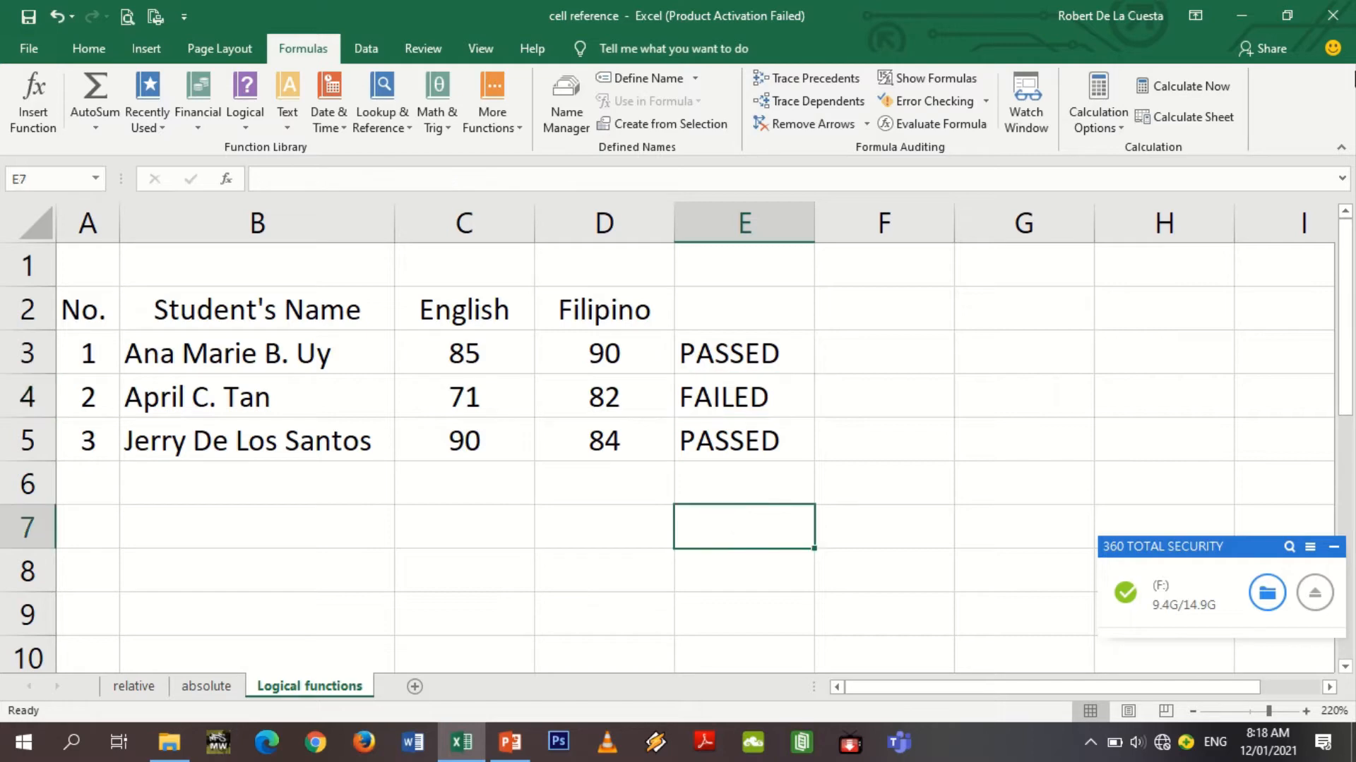
Insert a logical AND function in cell E3 with C3,D3>75 as its first logical argument
mouse_move(775, 8)
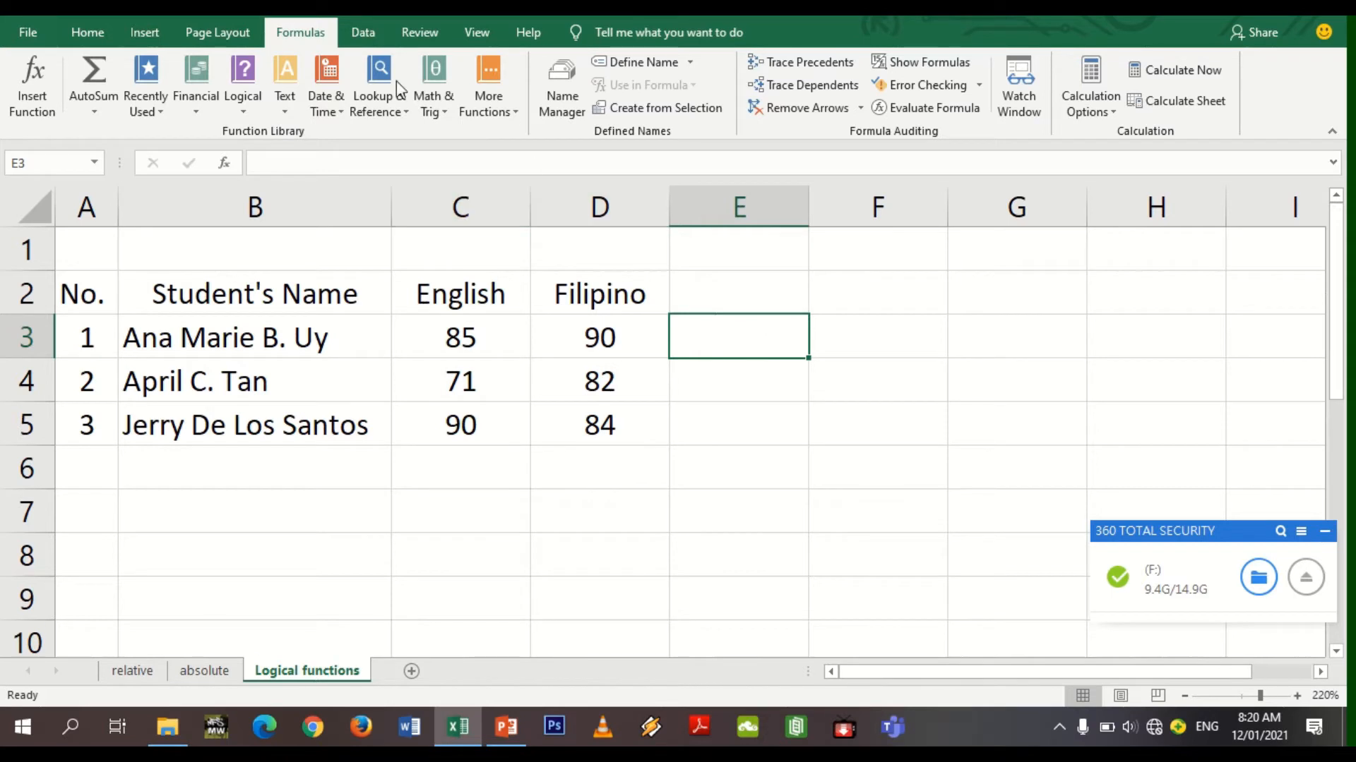
click(242, 116)
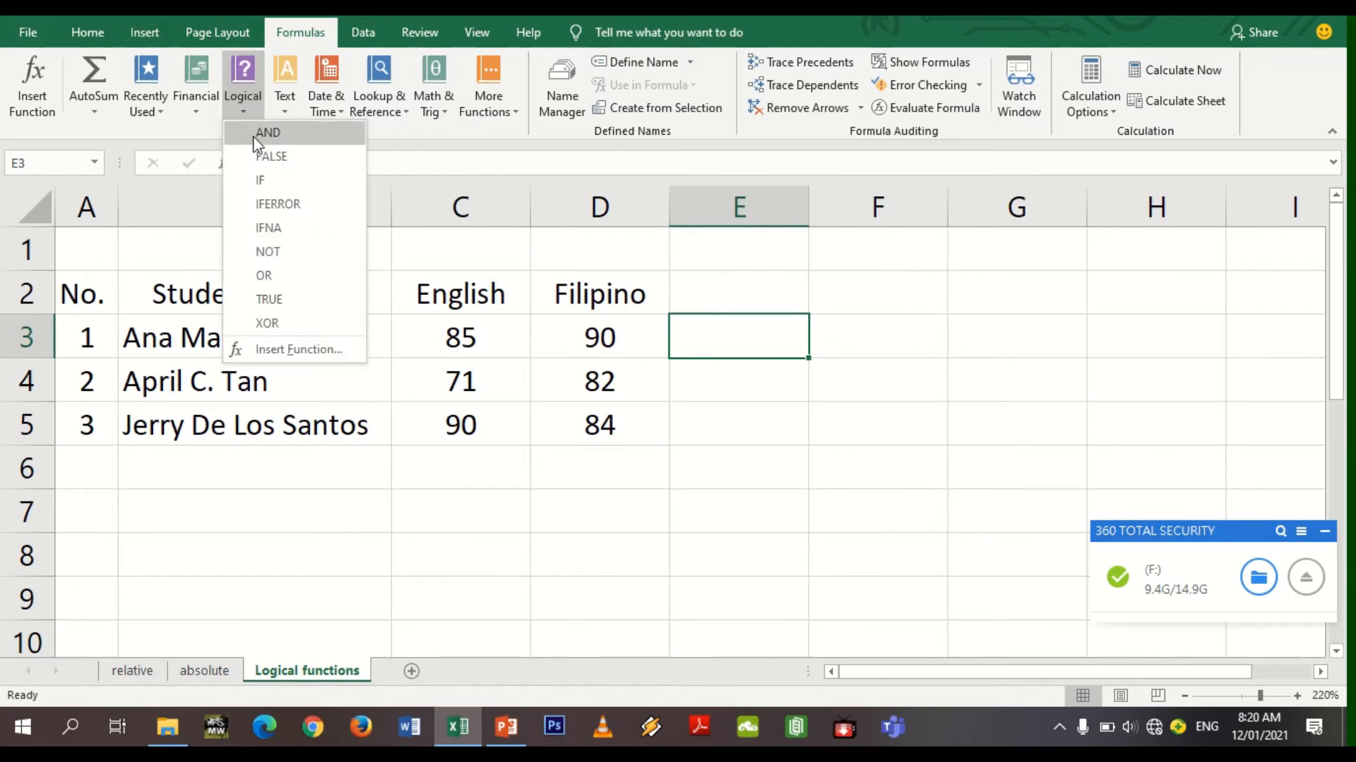
click(308, 138)
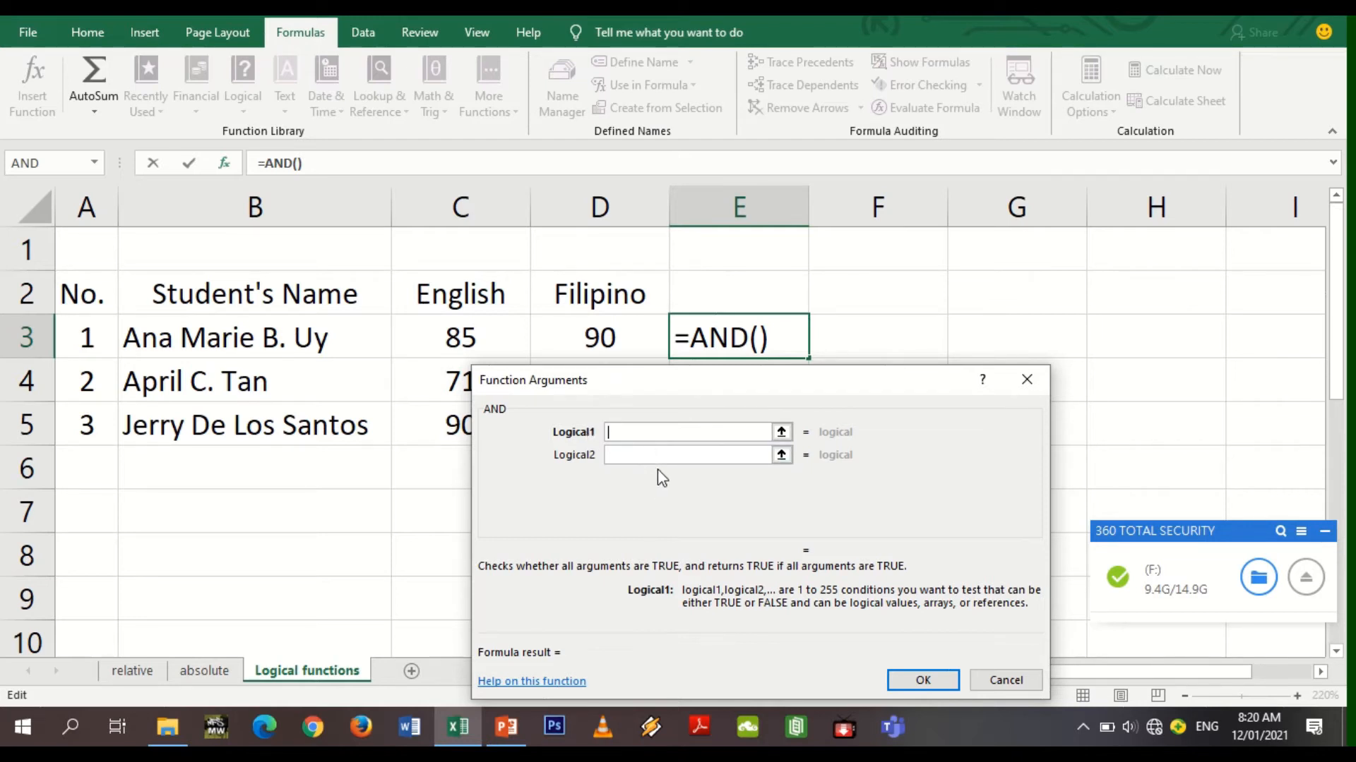
drag(748, 384, 970, 382)
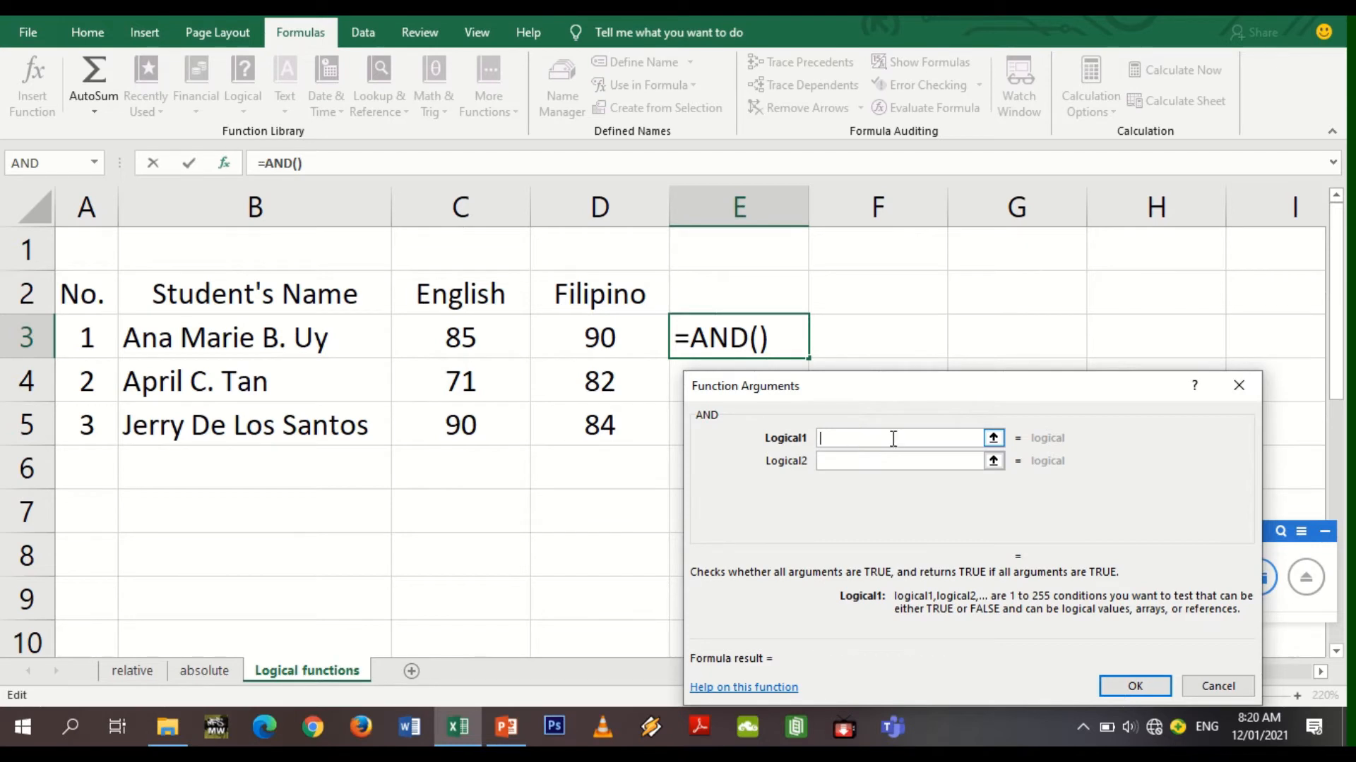
click(480, 335)
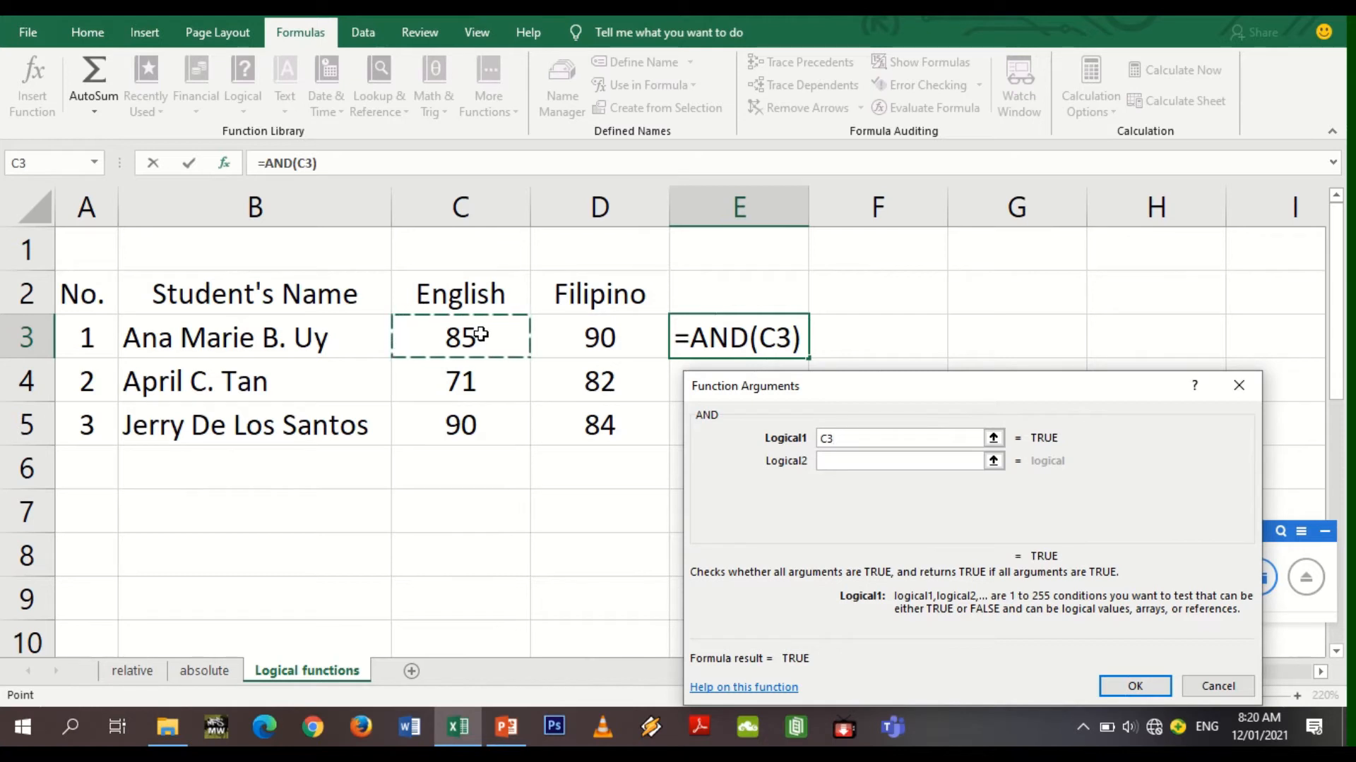
text(,)
click(592, 344)
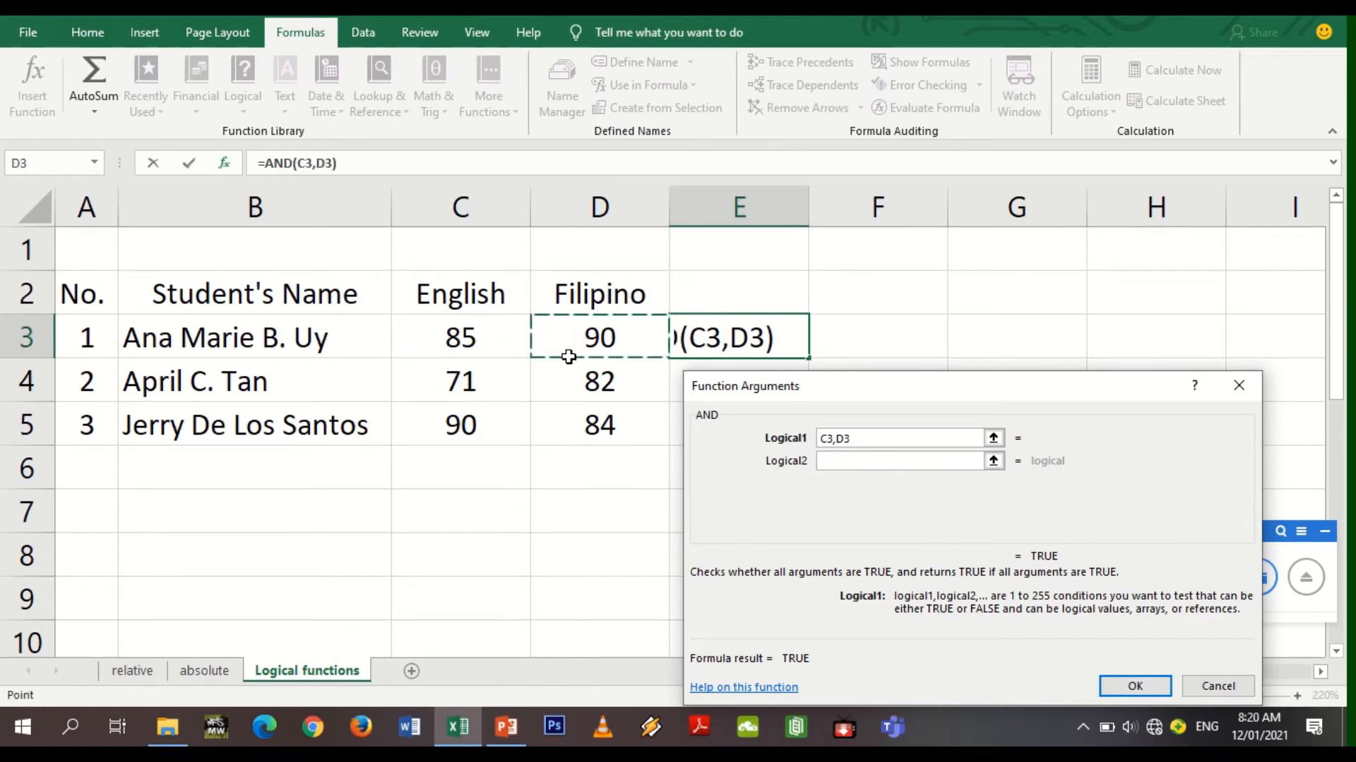
text(>)
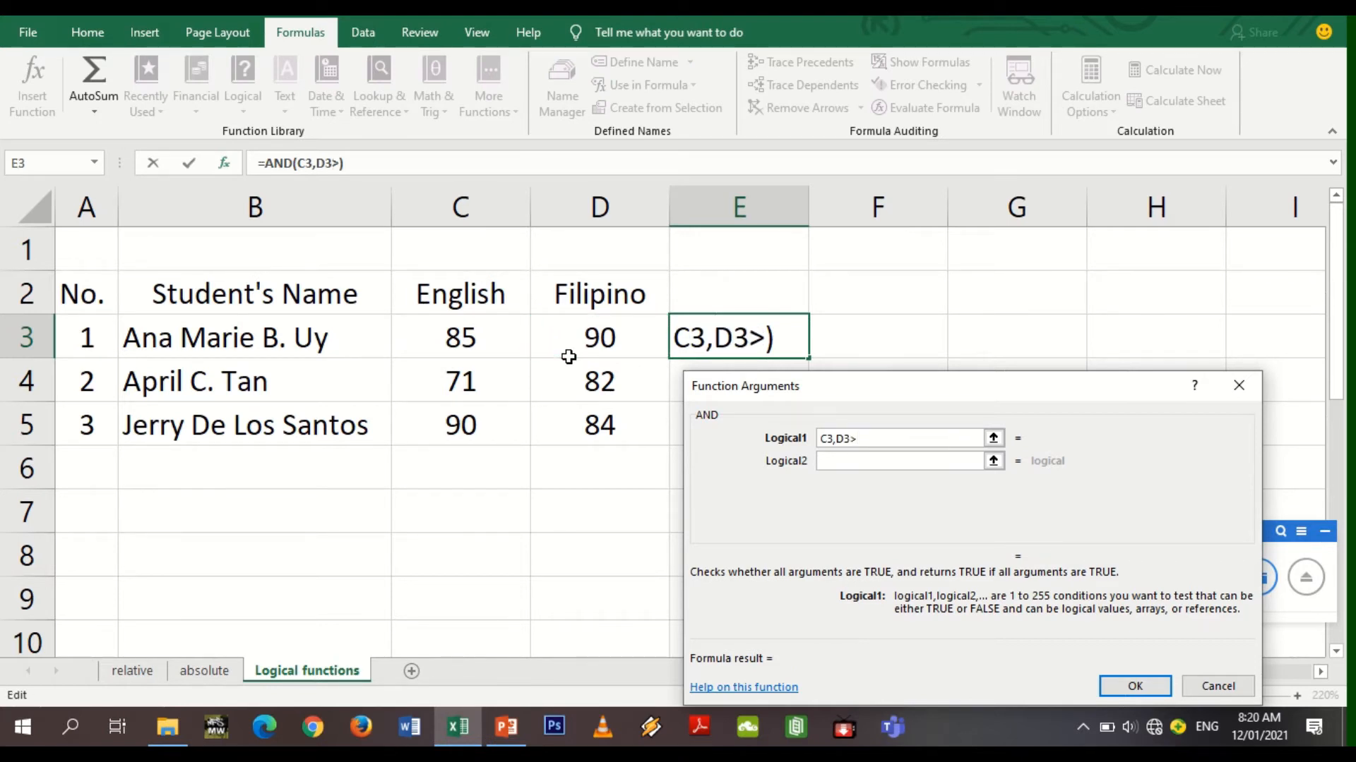
text(75)
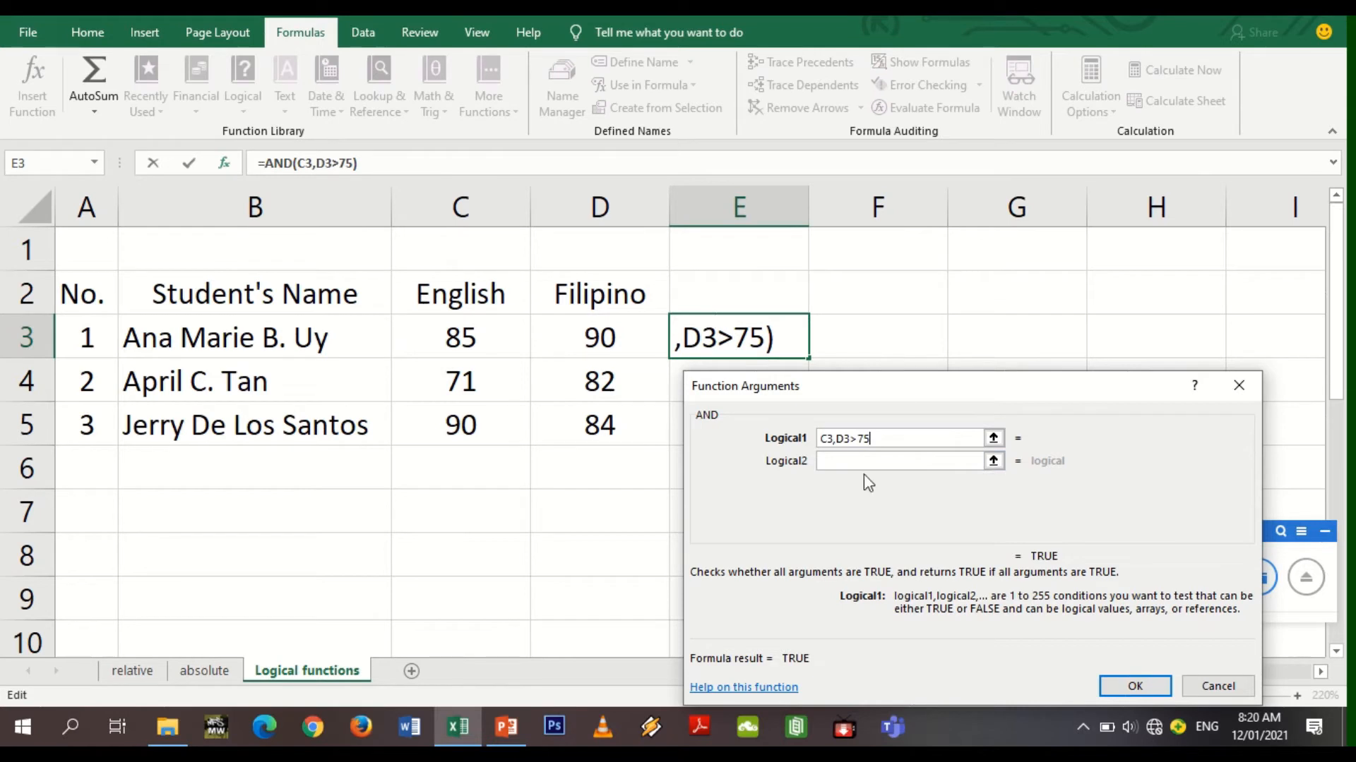
key(Return)
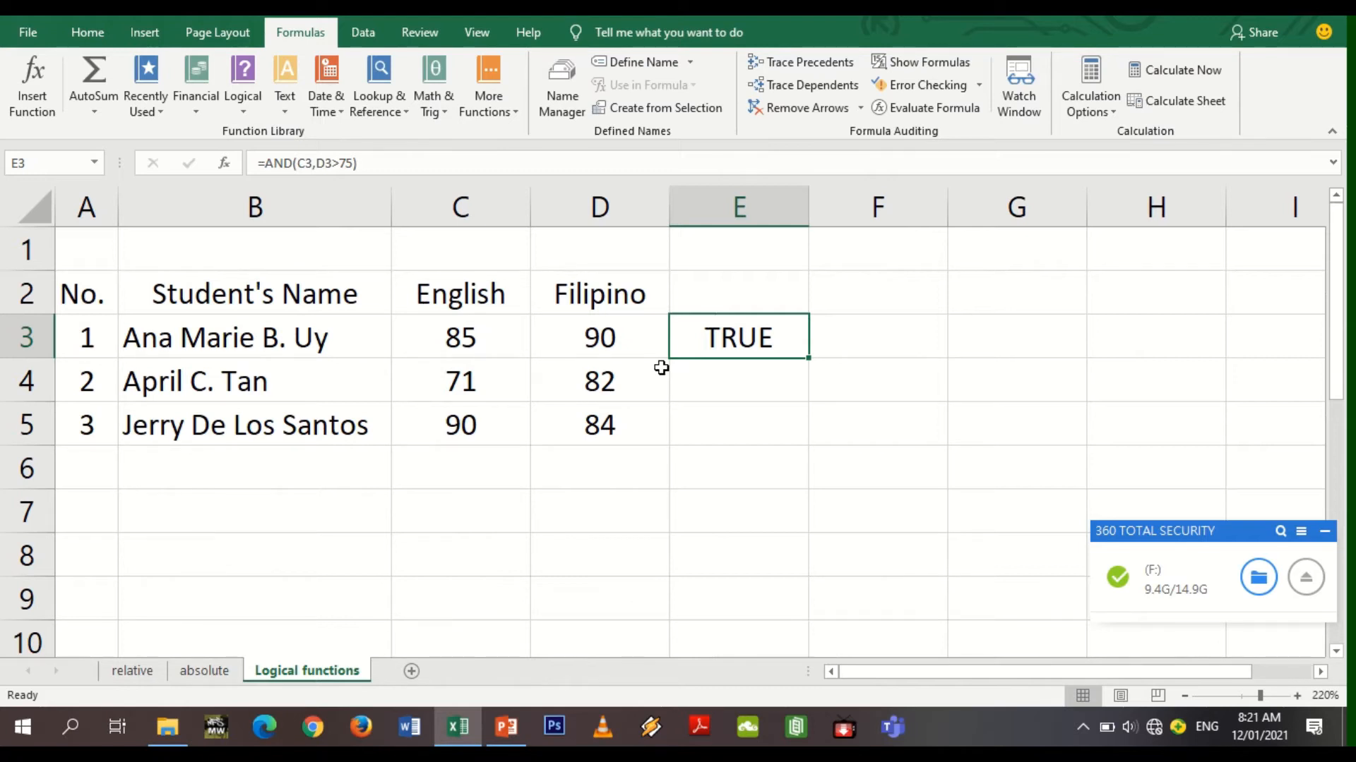
Change the first student's Filipino grade in D3 to 71 to test the AND formula in E3
click(685, 413)
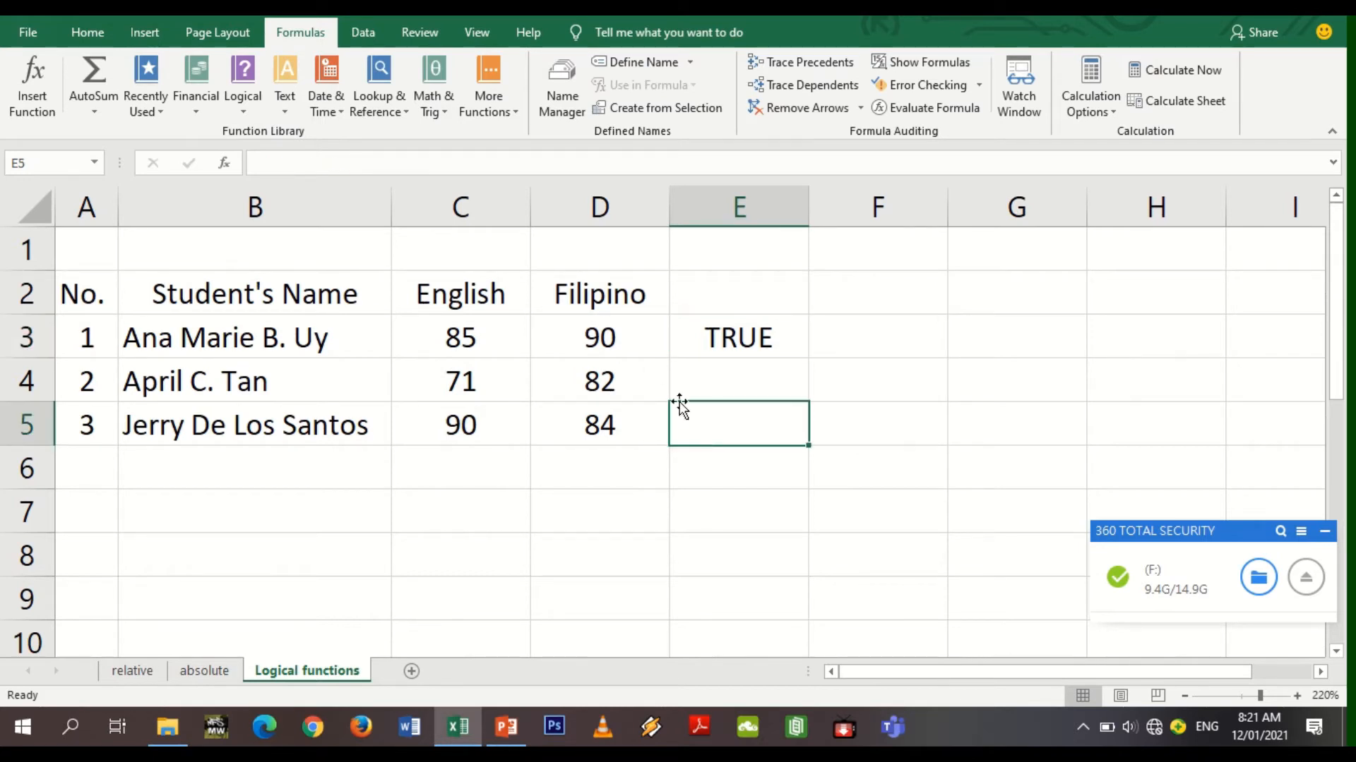
click(575, 341)
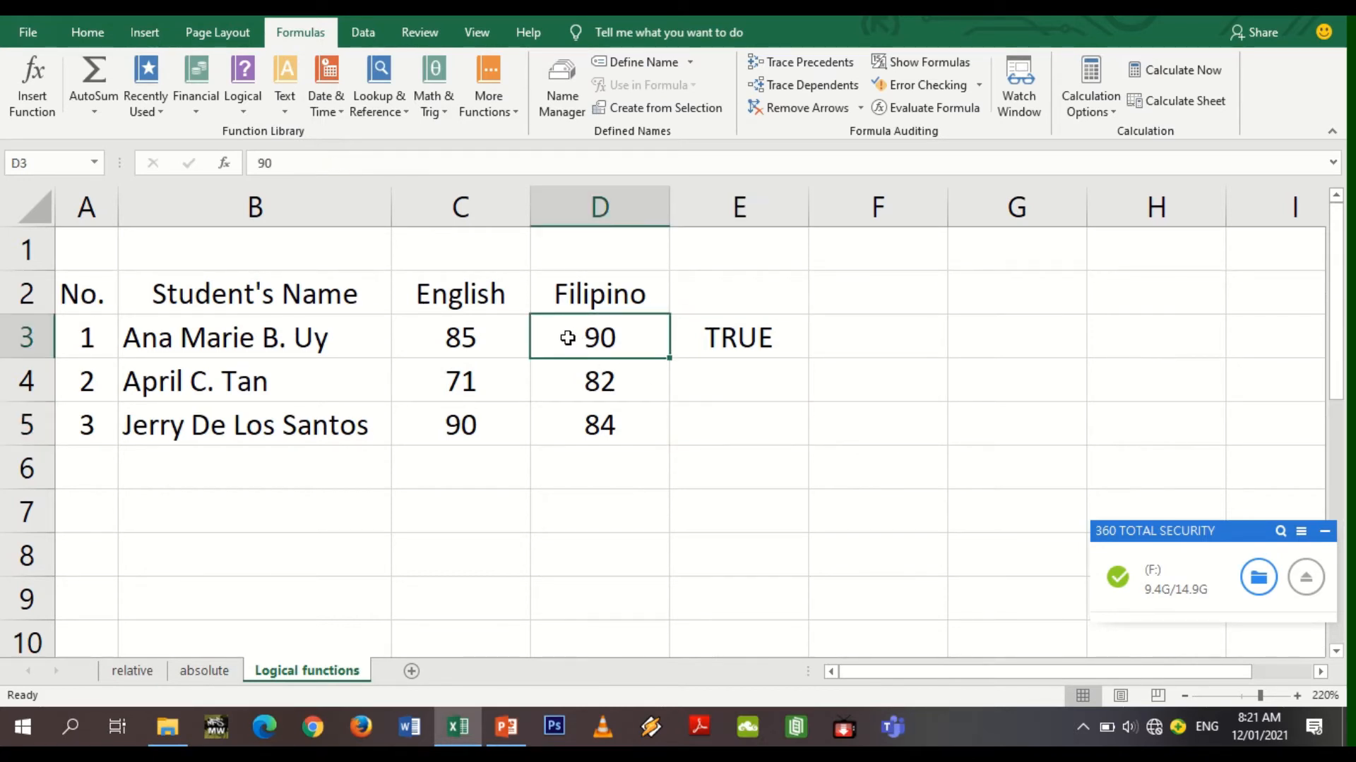
text(71)
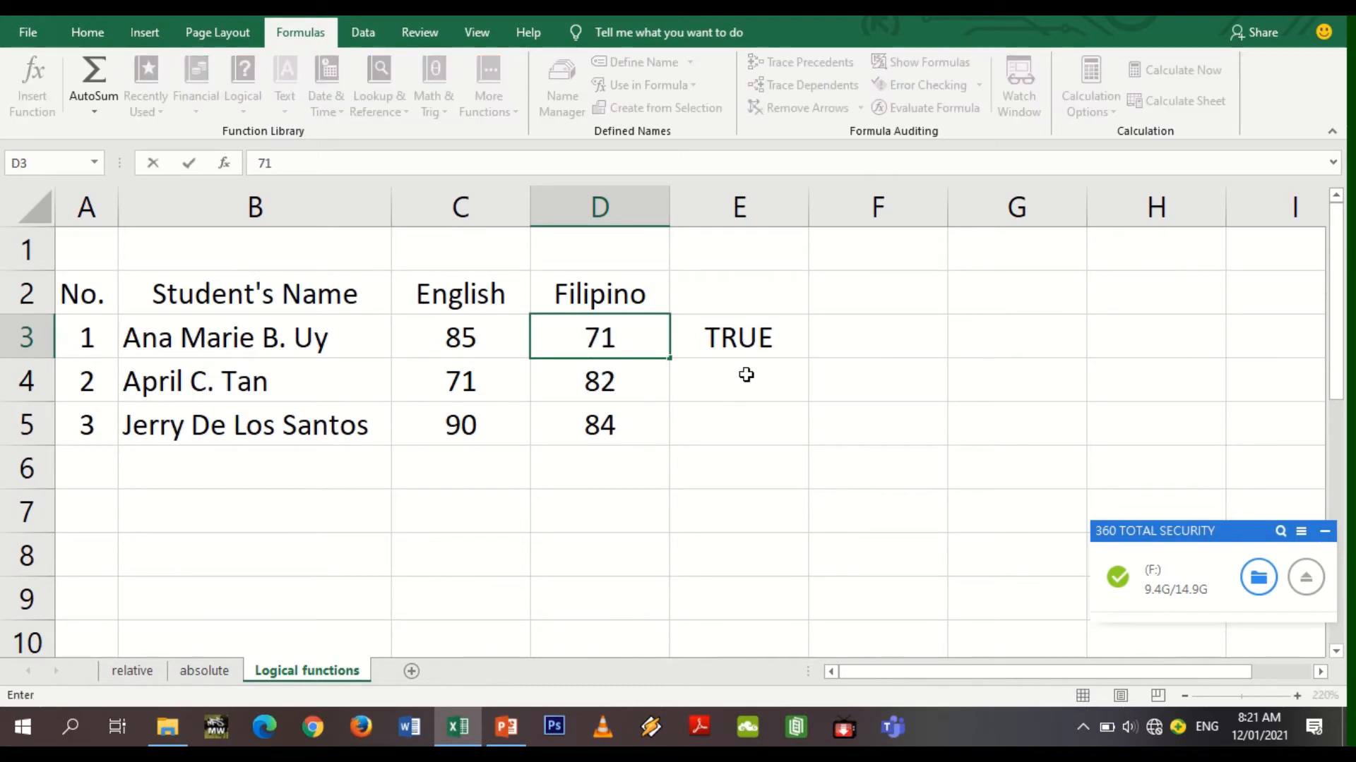
click(745, 381)
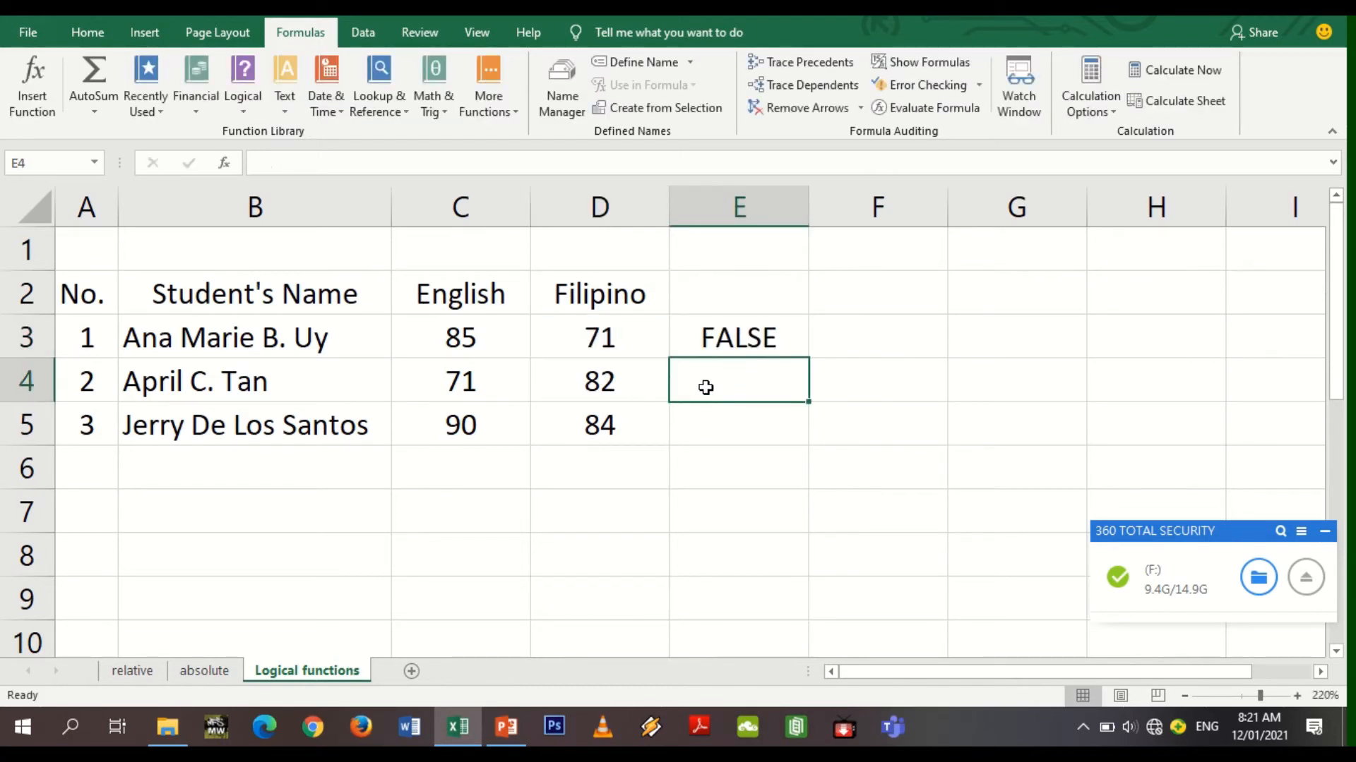
Examine the C3 and D3 references inside the AND formula in cell E3, leaving the formula as it is
double_click(722, 337)
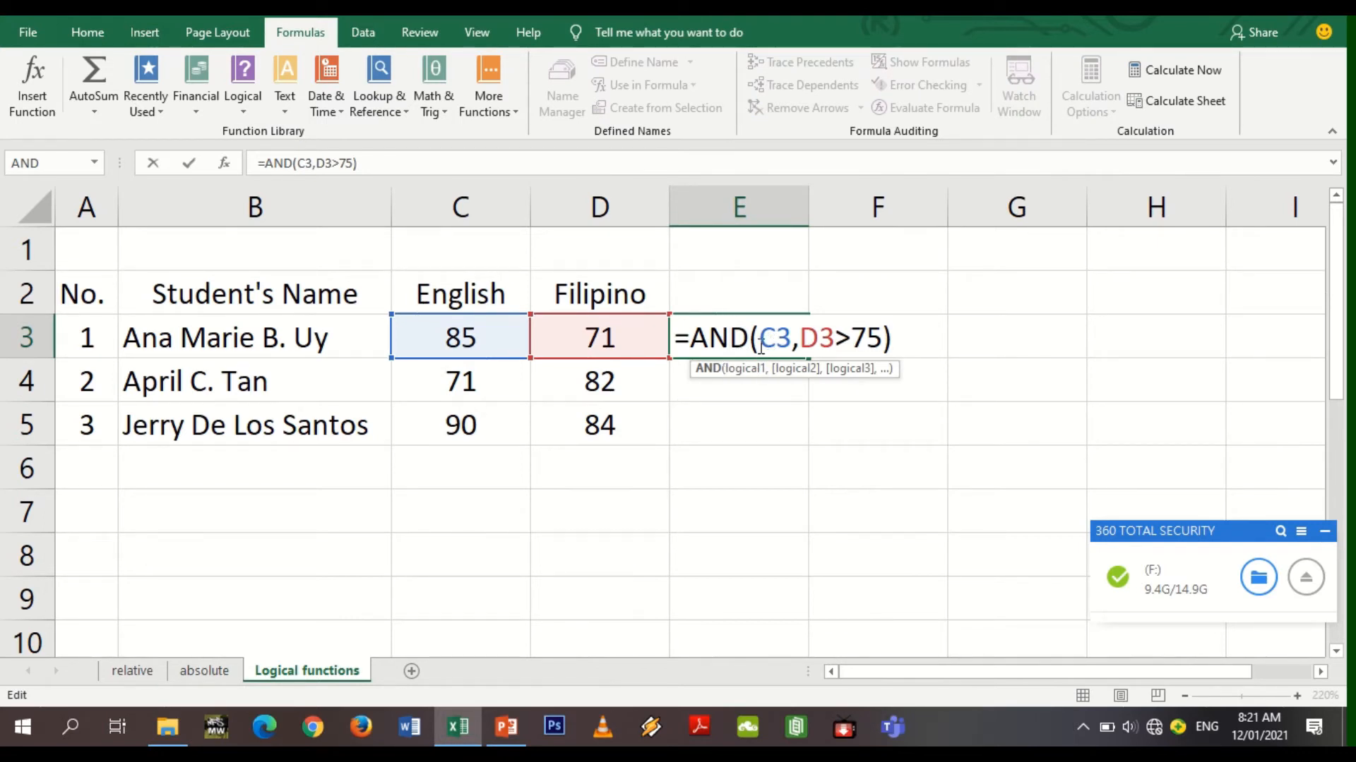
drag(760, 339, 793, 339)
drag(761, 337, 792, 338)
drag(799, 339, 835, 343)
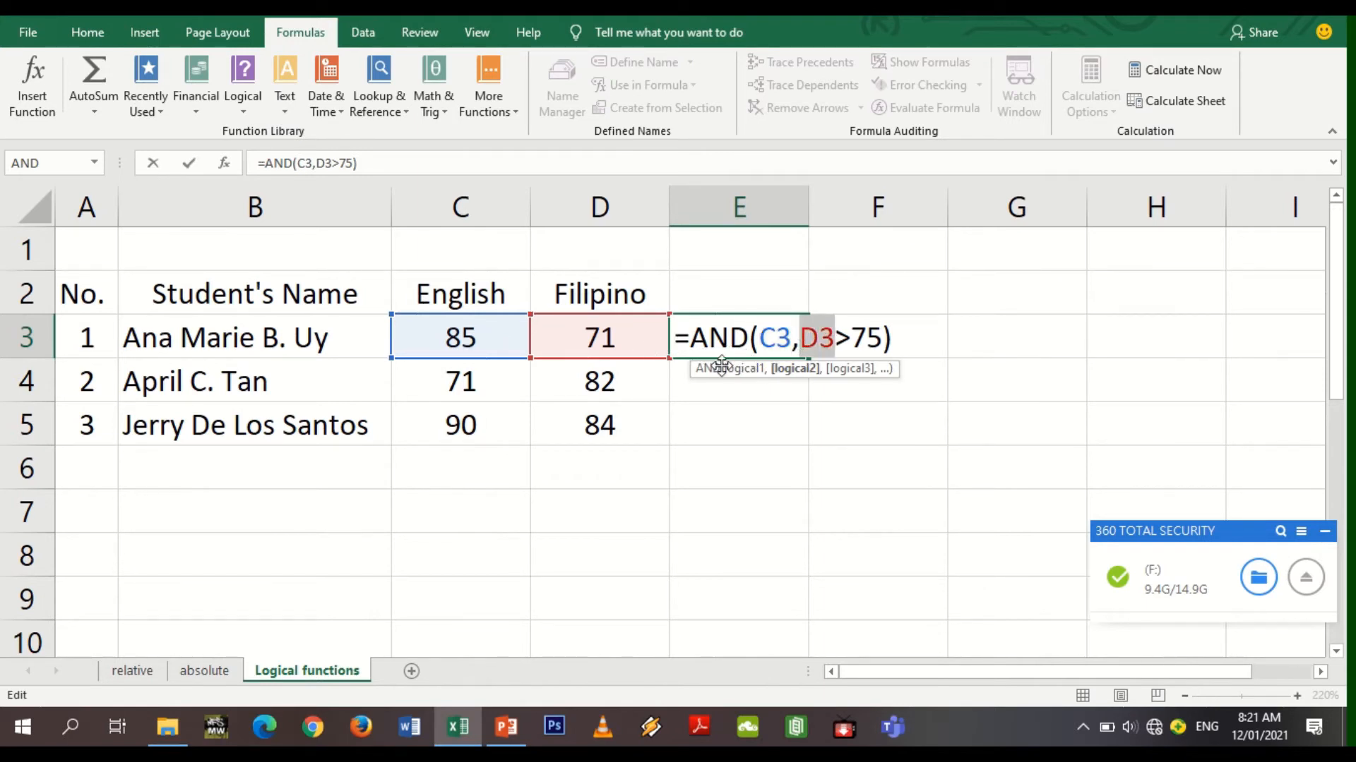
key(Return)
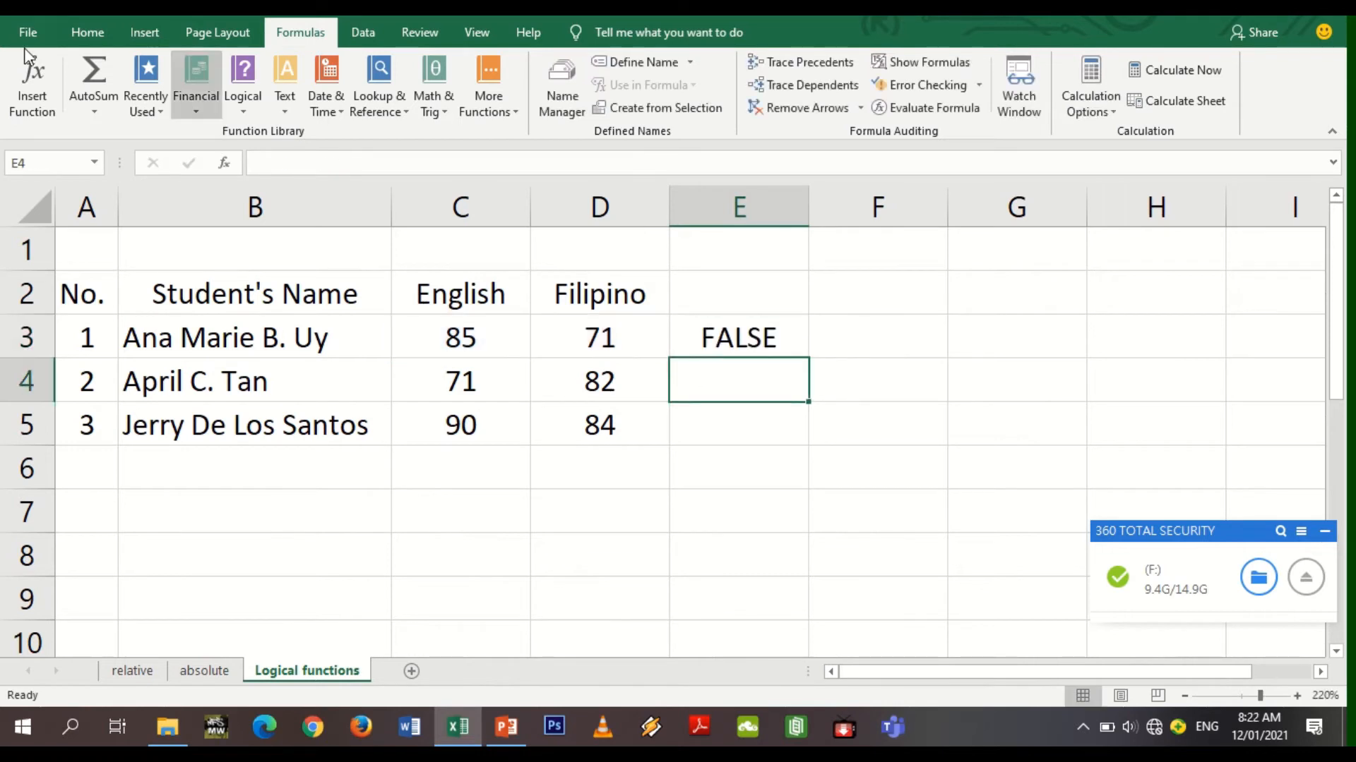
Insert a logical OR function in the emptied cell E3 and move its arguments dialog clear of the first student's grades
mouse_move(613, 34)
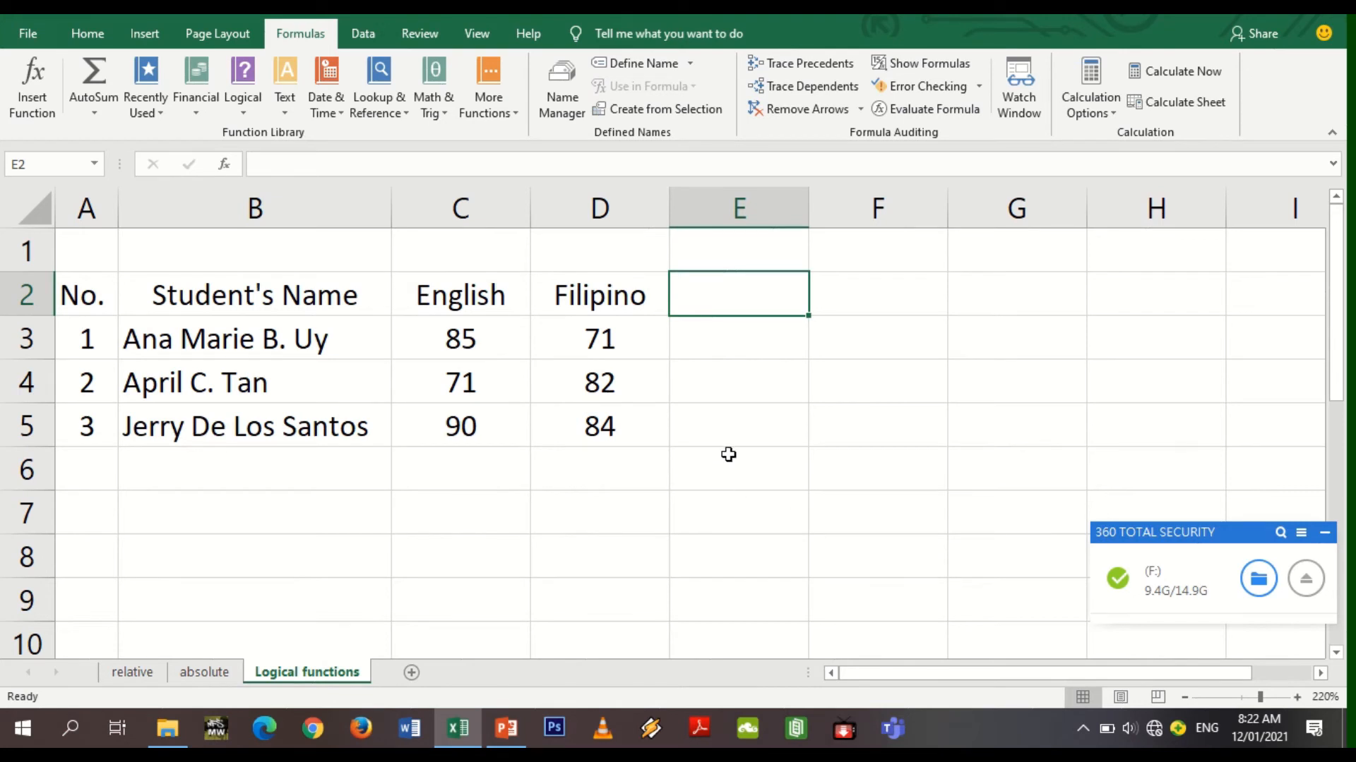
click(719, 346)
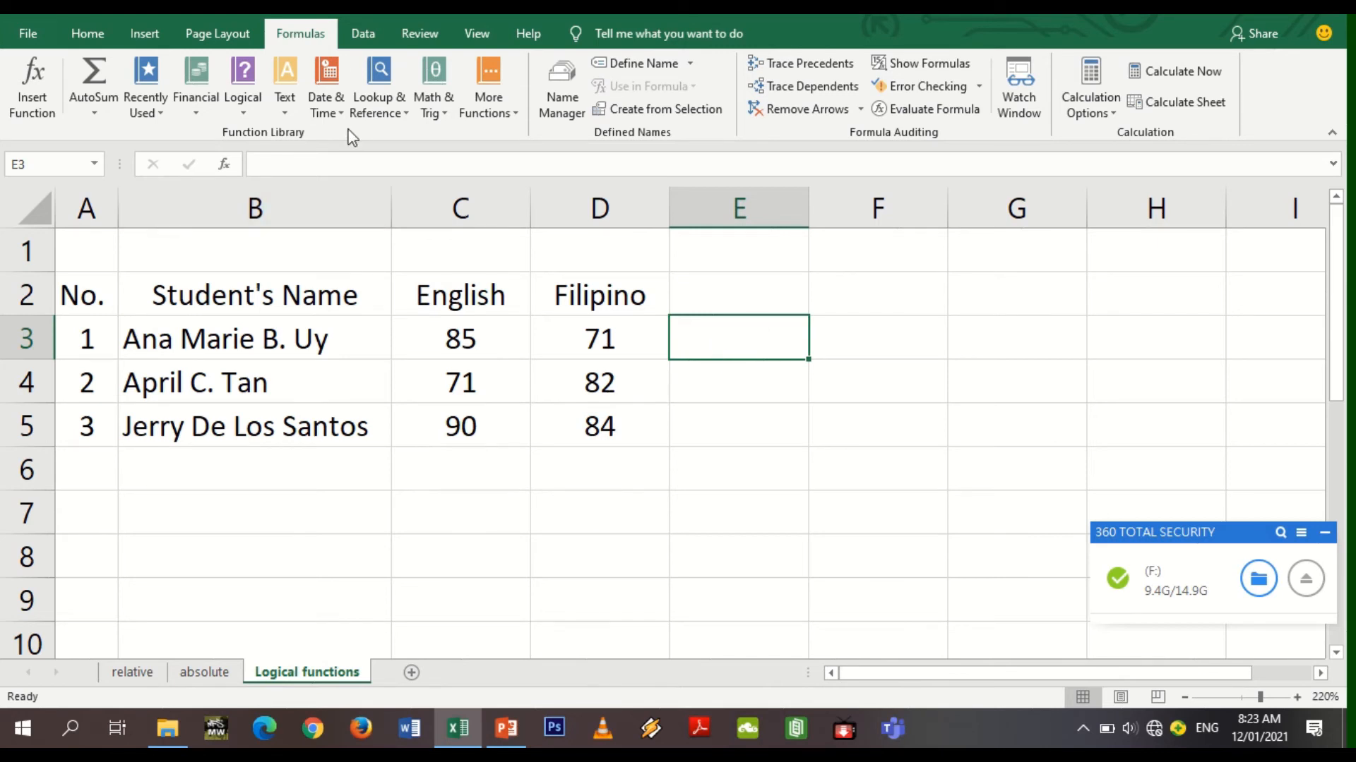
click(245, 117)
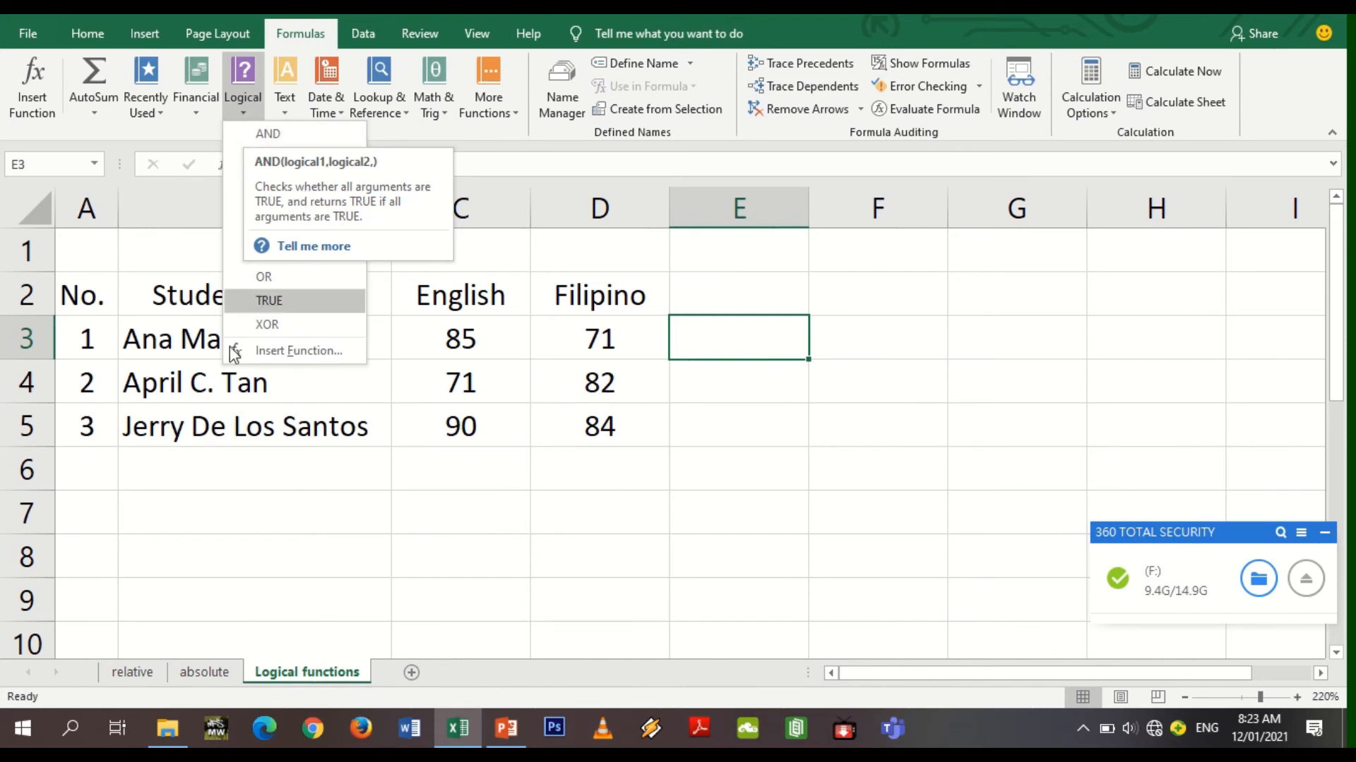
click(284, 285)
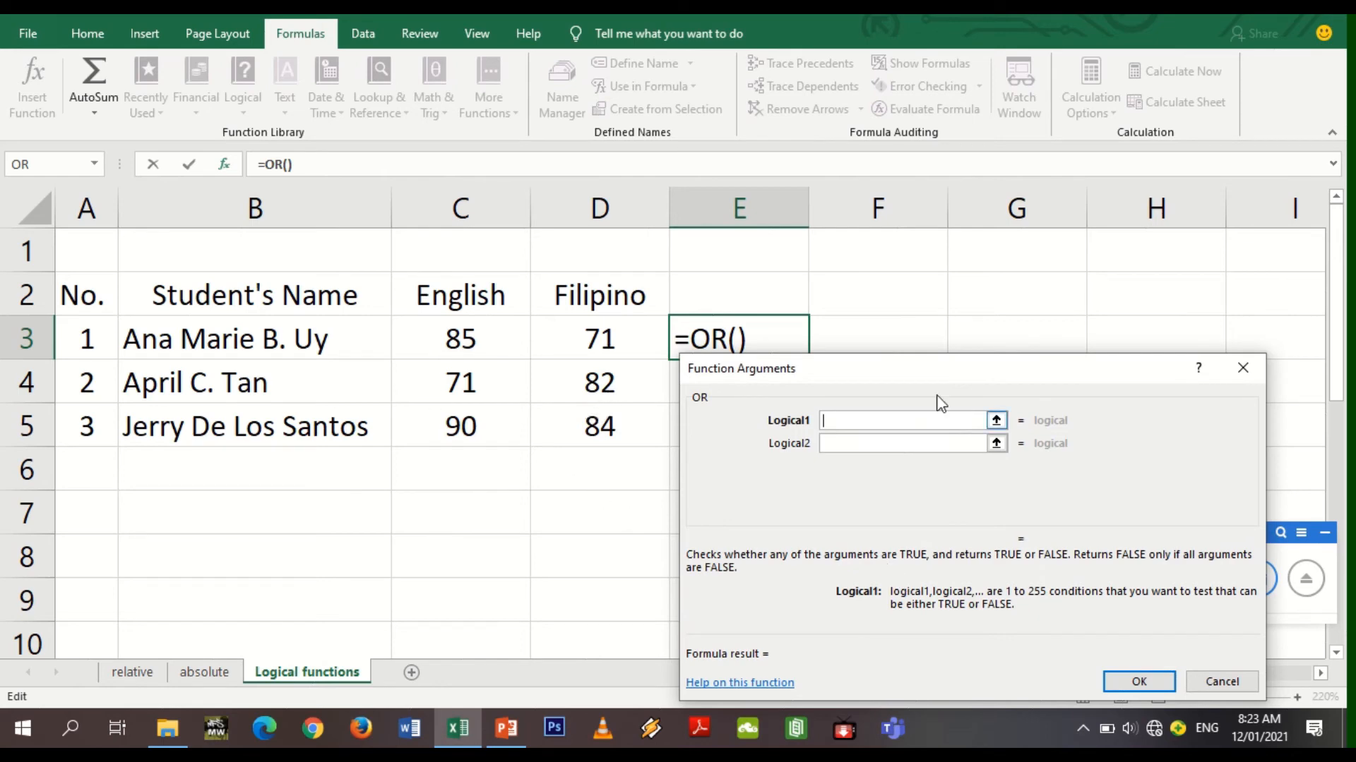
drag(937, 367, 1115, 297)
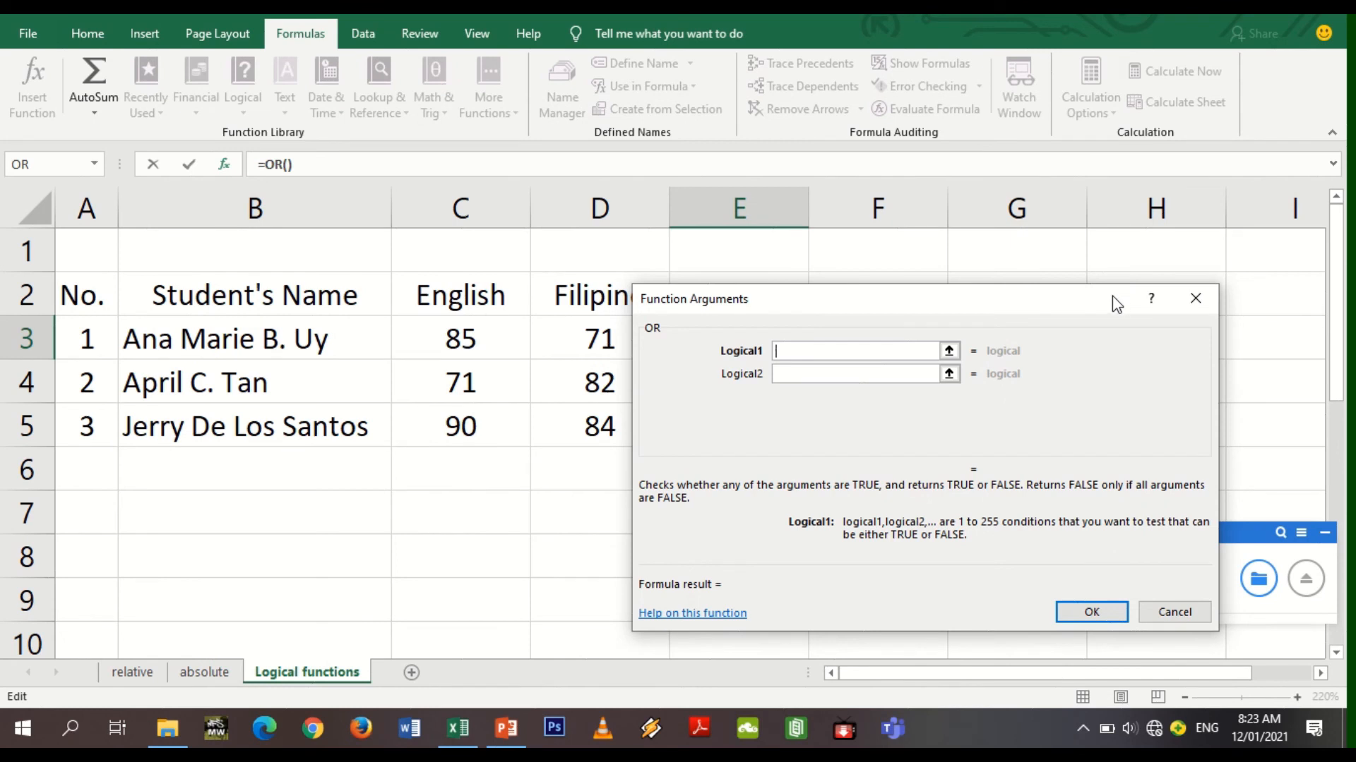
drag(860, 298, 867, 418)
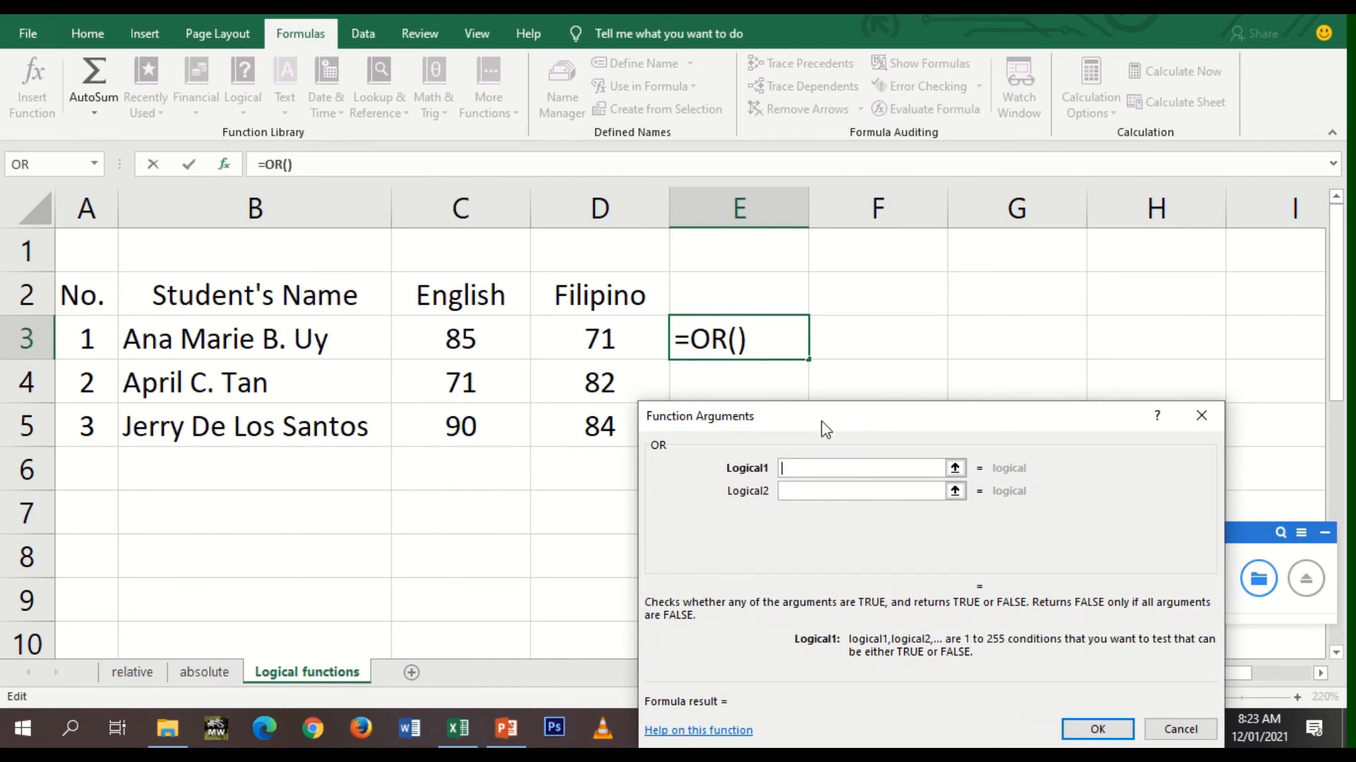
drag(820, 421, 702, 435)
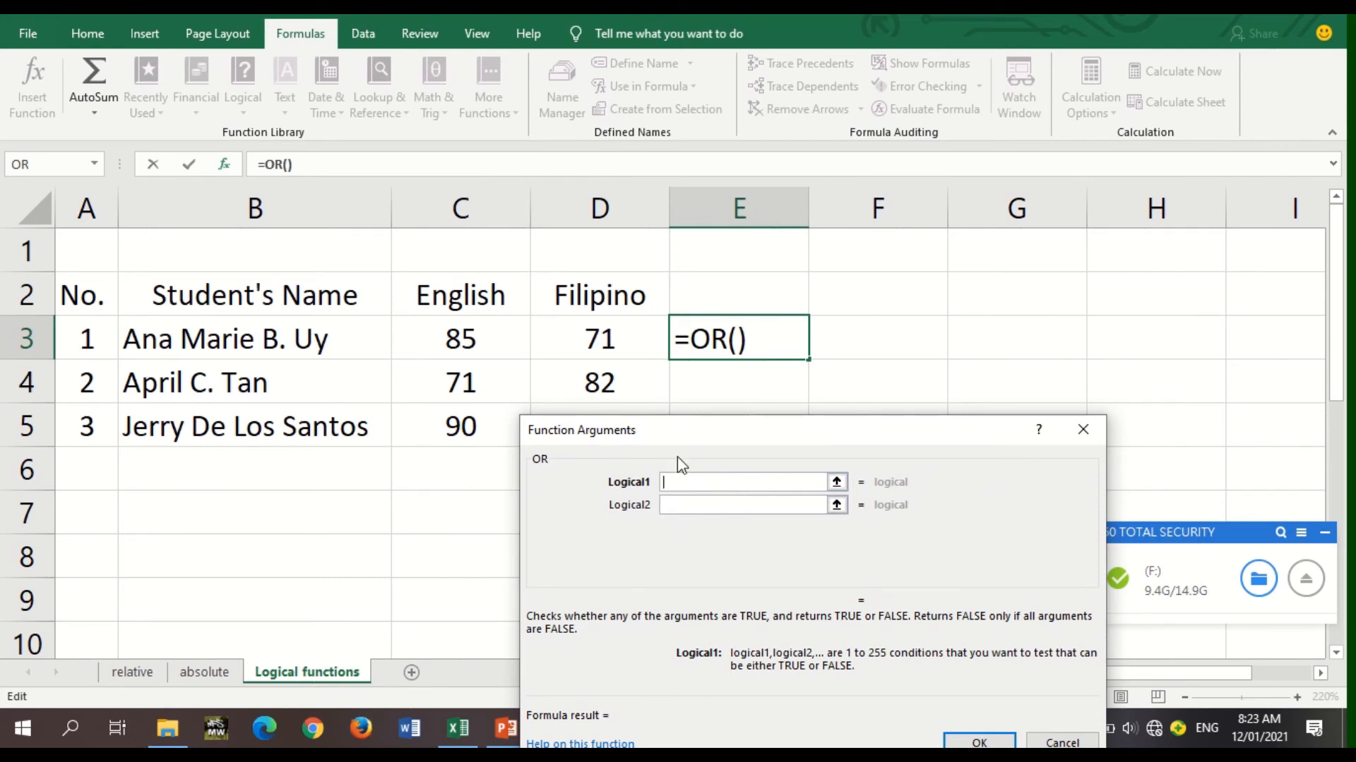
Set the OR function's first logical argument to C3,D3<75 and enter the formula in E3
click(493, 339)
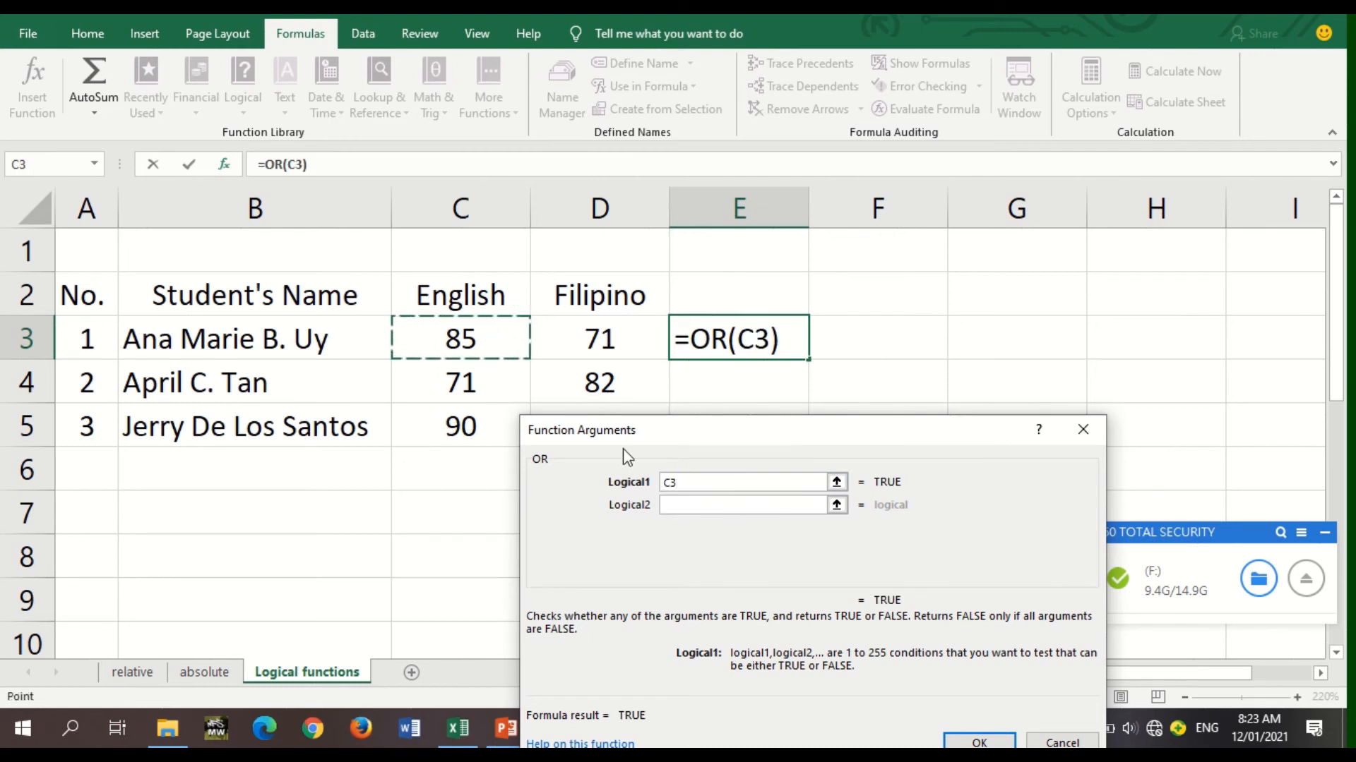
text(,)
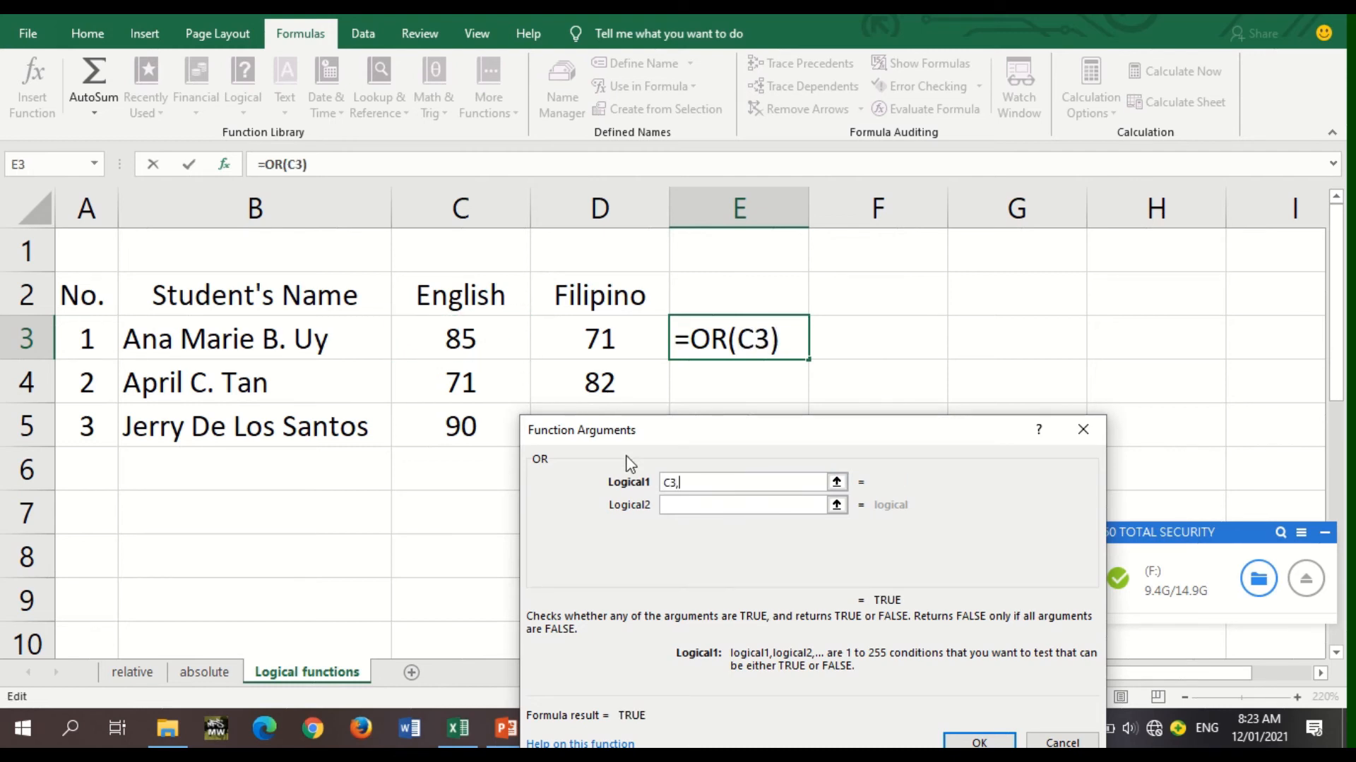
click(609, 342)
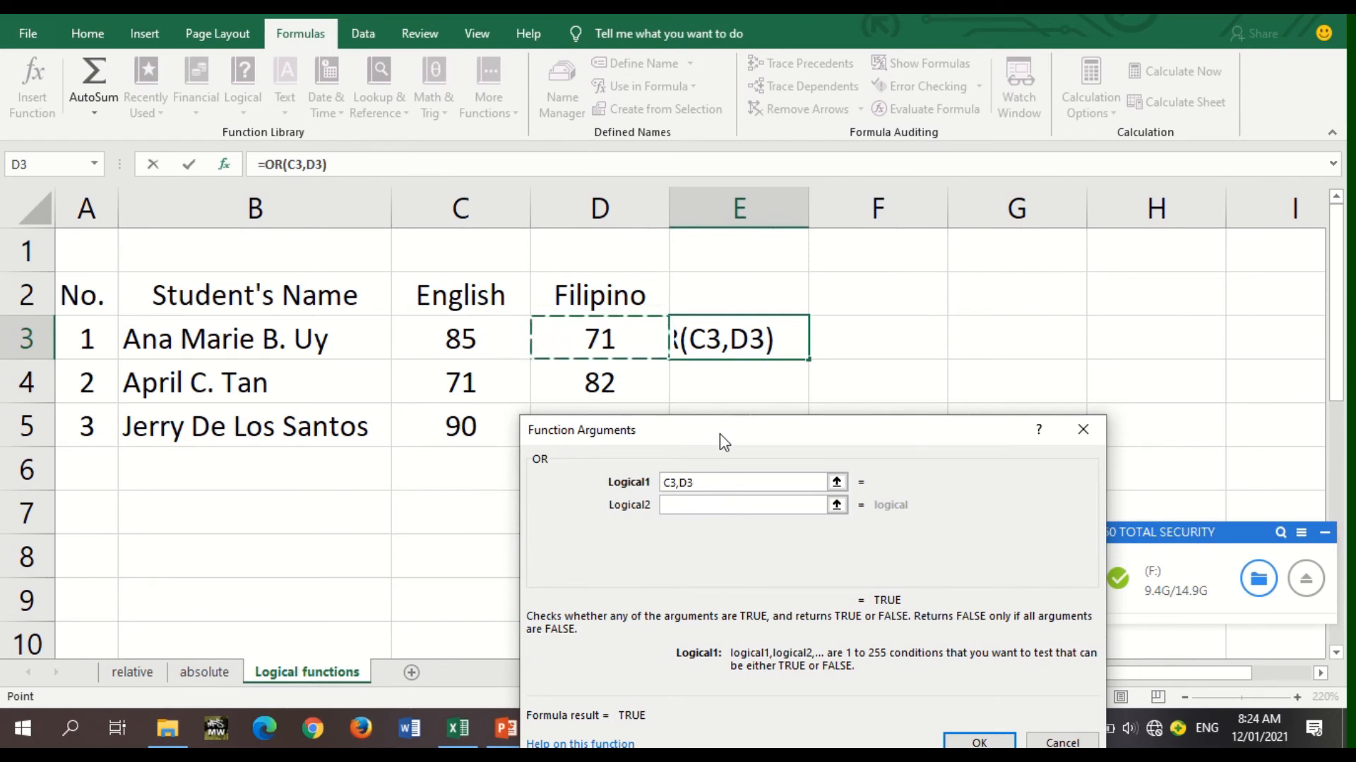
text(<75)
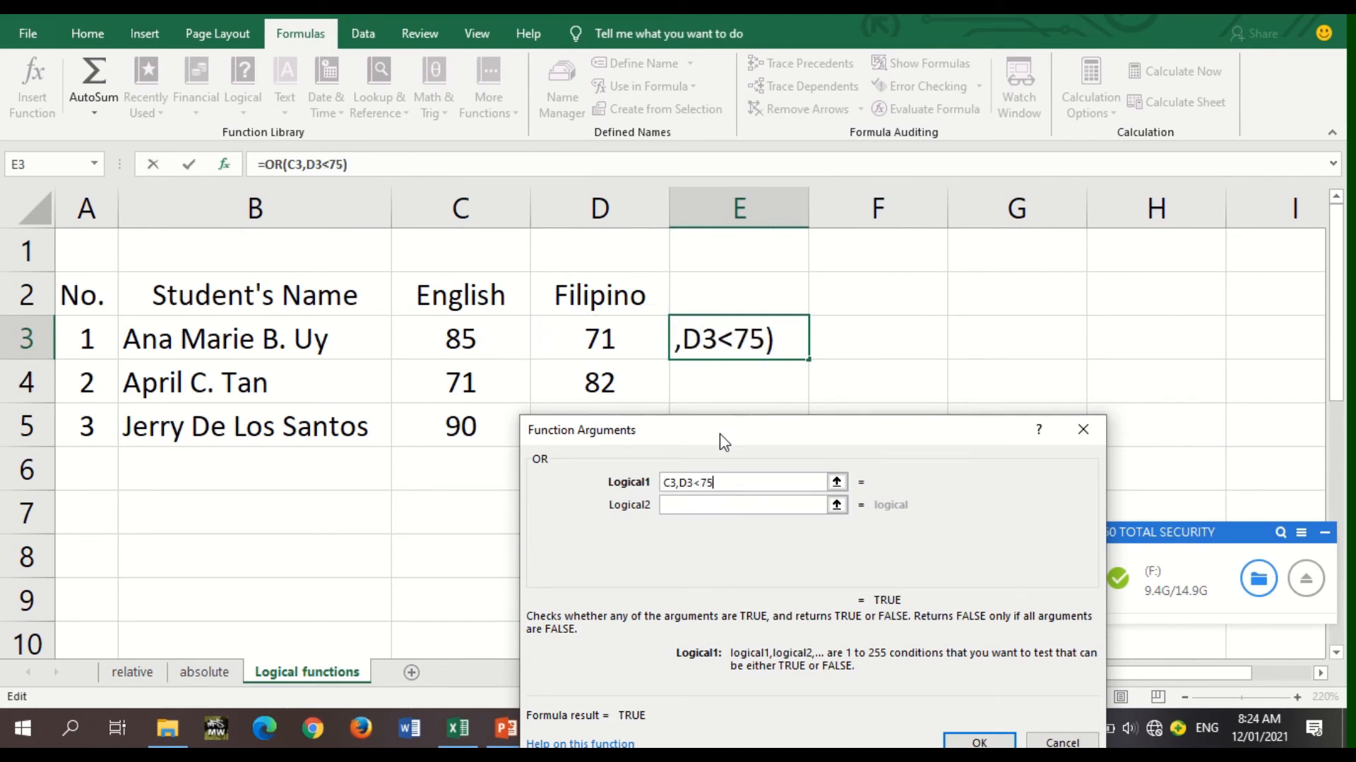
key(Return)
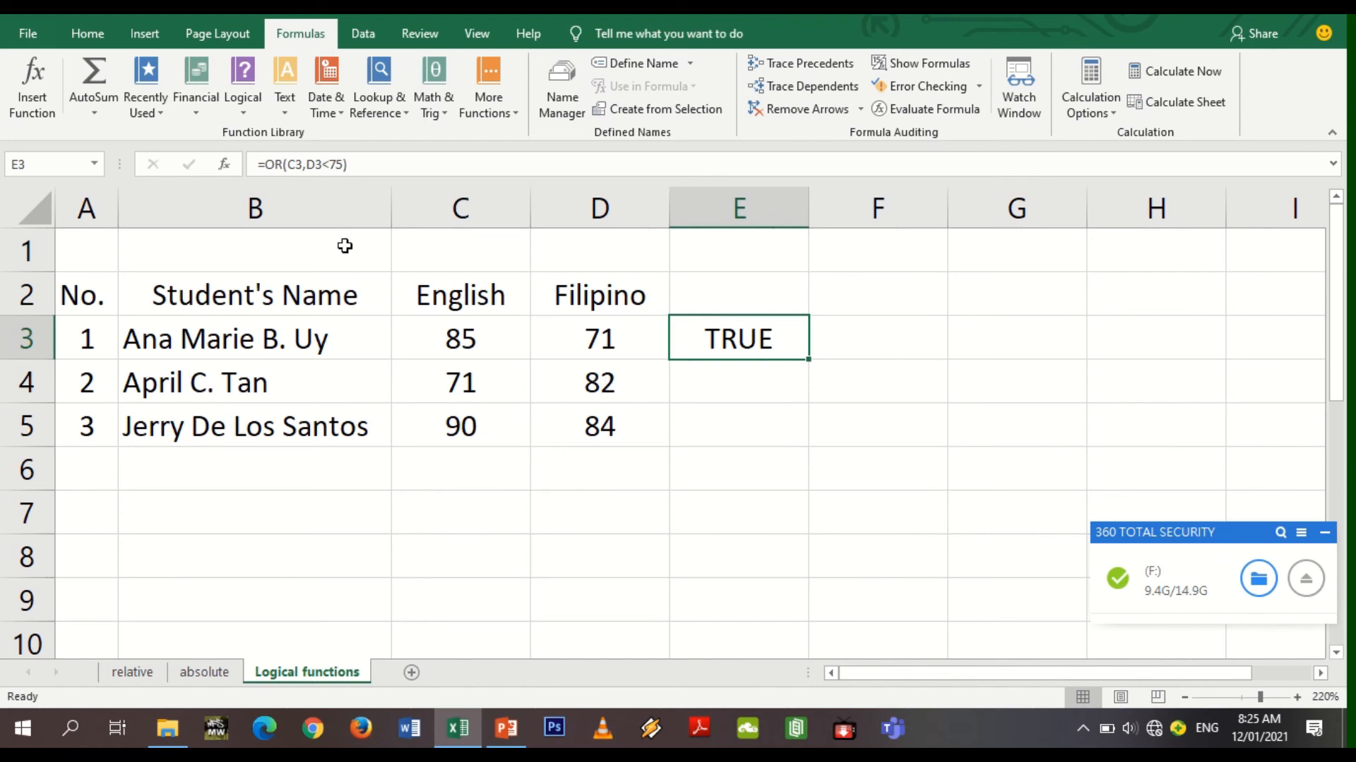
Review the OR formula in E3, focusing on its comparison with 75
click(443, 163)
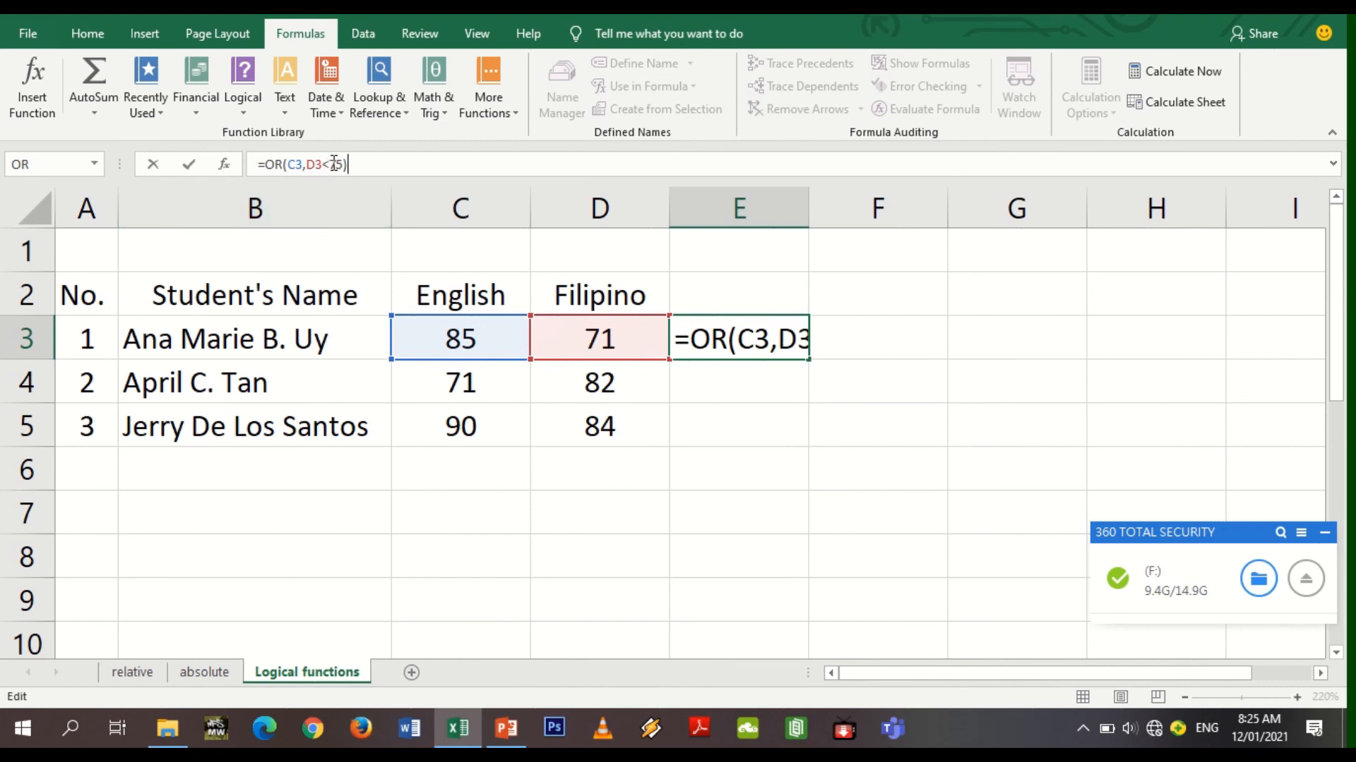
drag(329, 164, 344, 161)
key(Return)
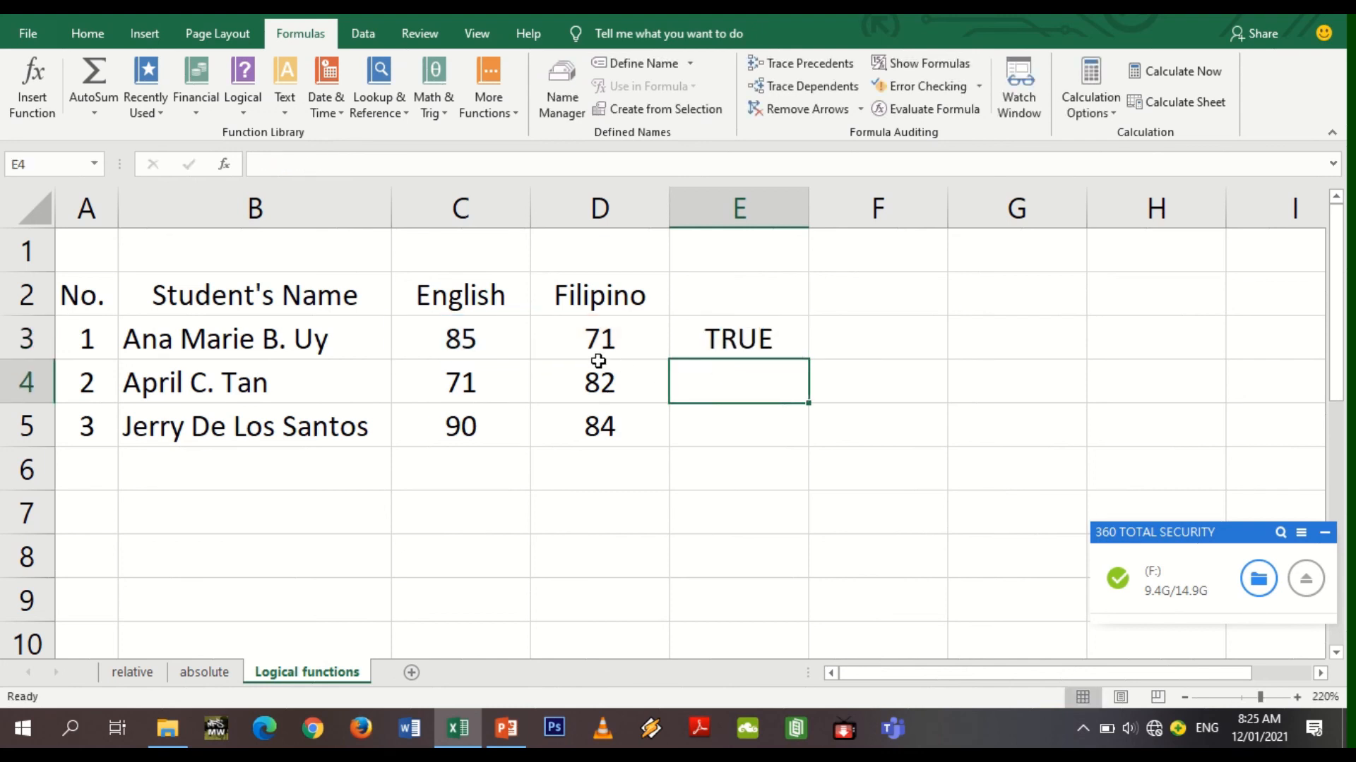
Change the first student's English grade in C3 to 60 and check the OR formula in E3
click(514, 343)
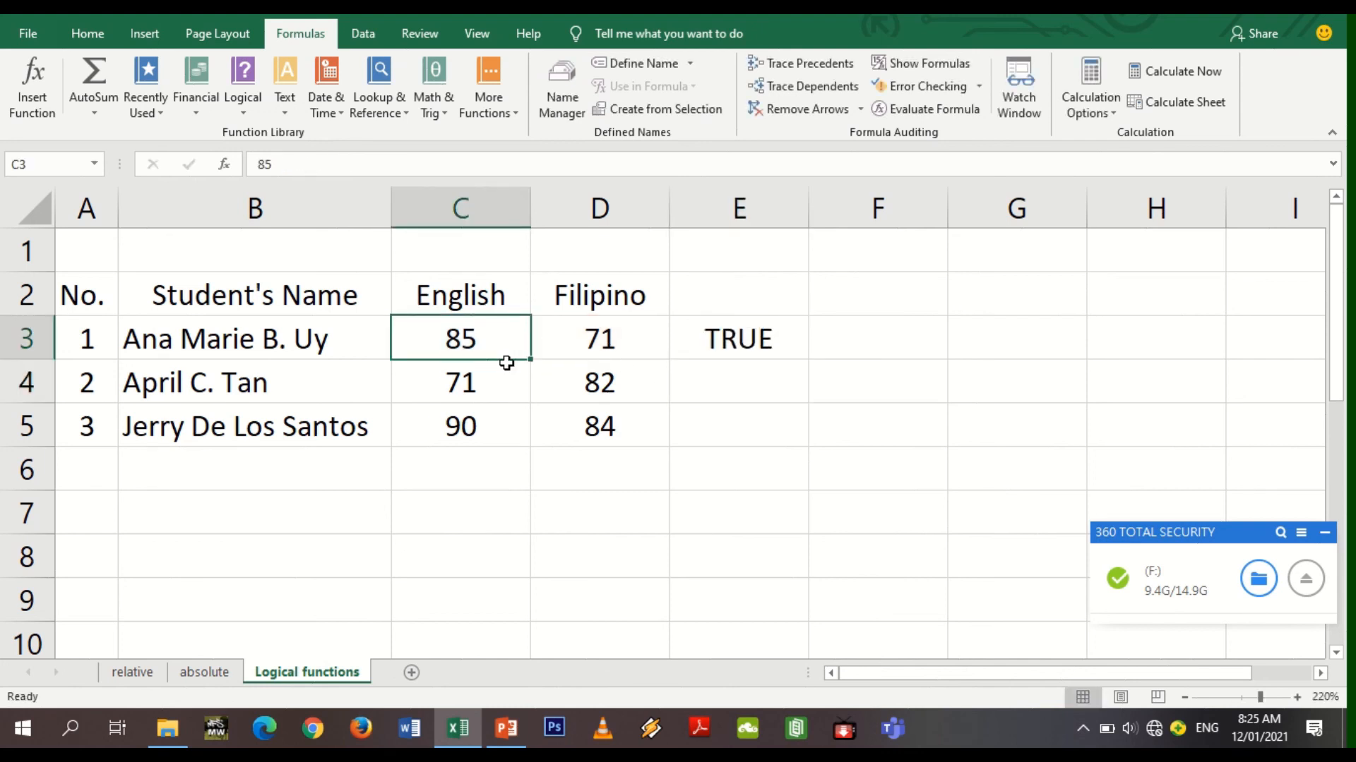
text(6)
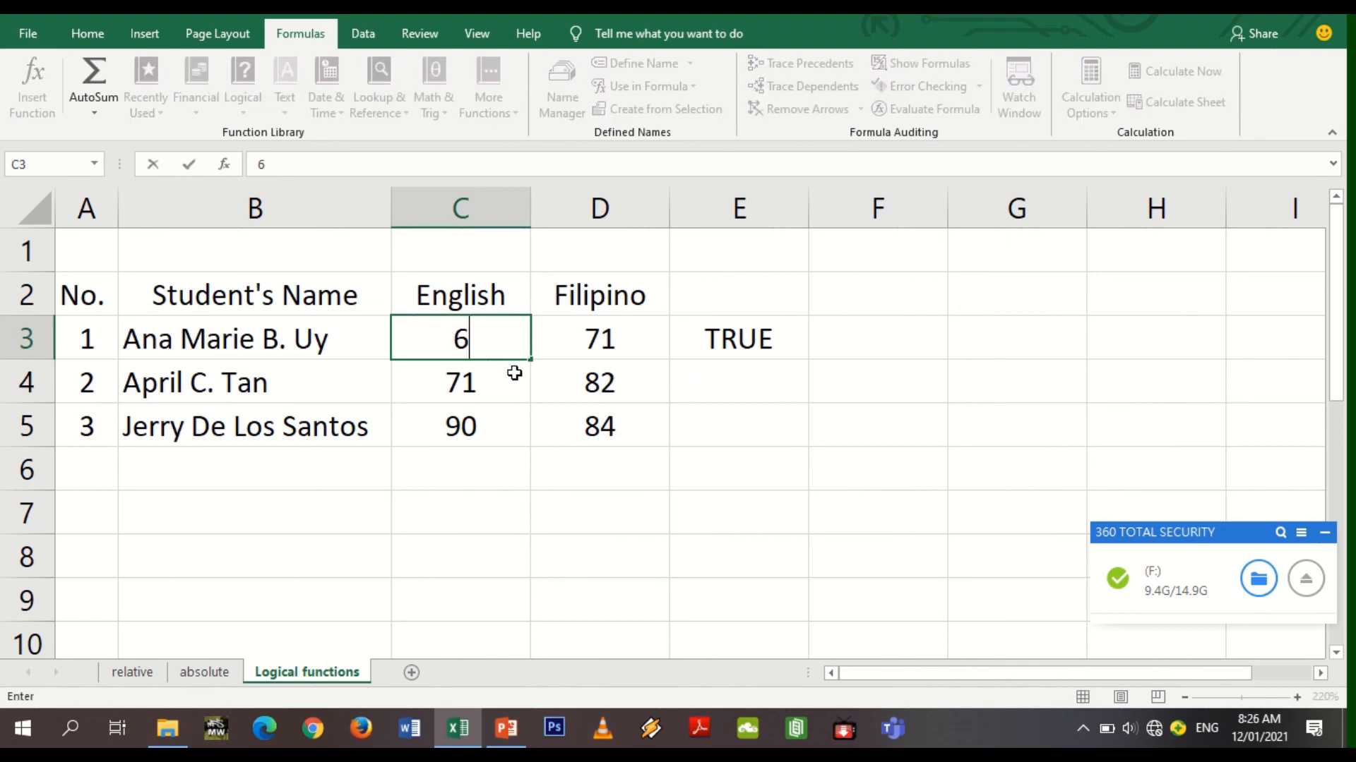
text(0)
click(743, 396)
click(460, 341)
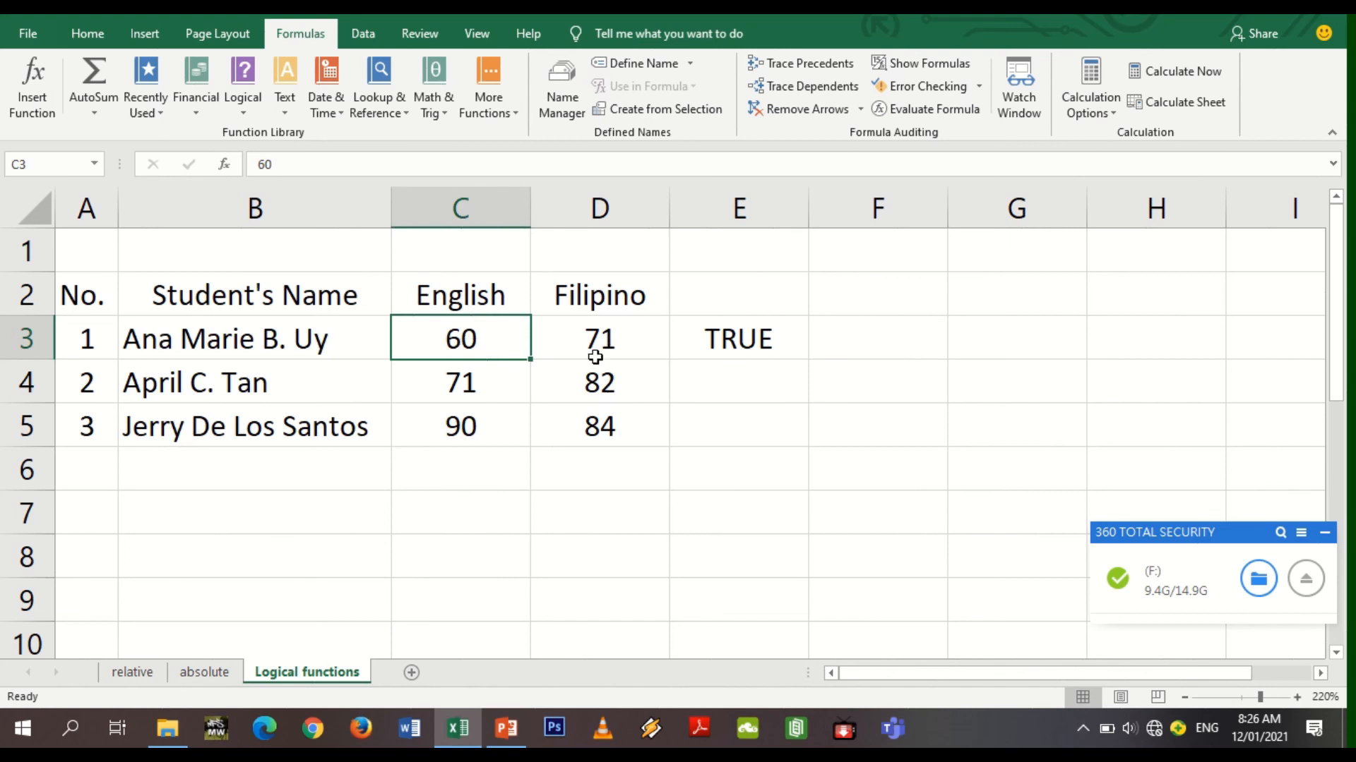
click(736, 346)
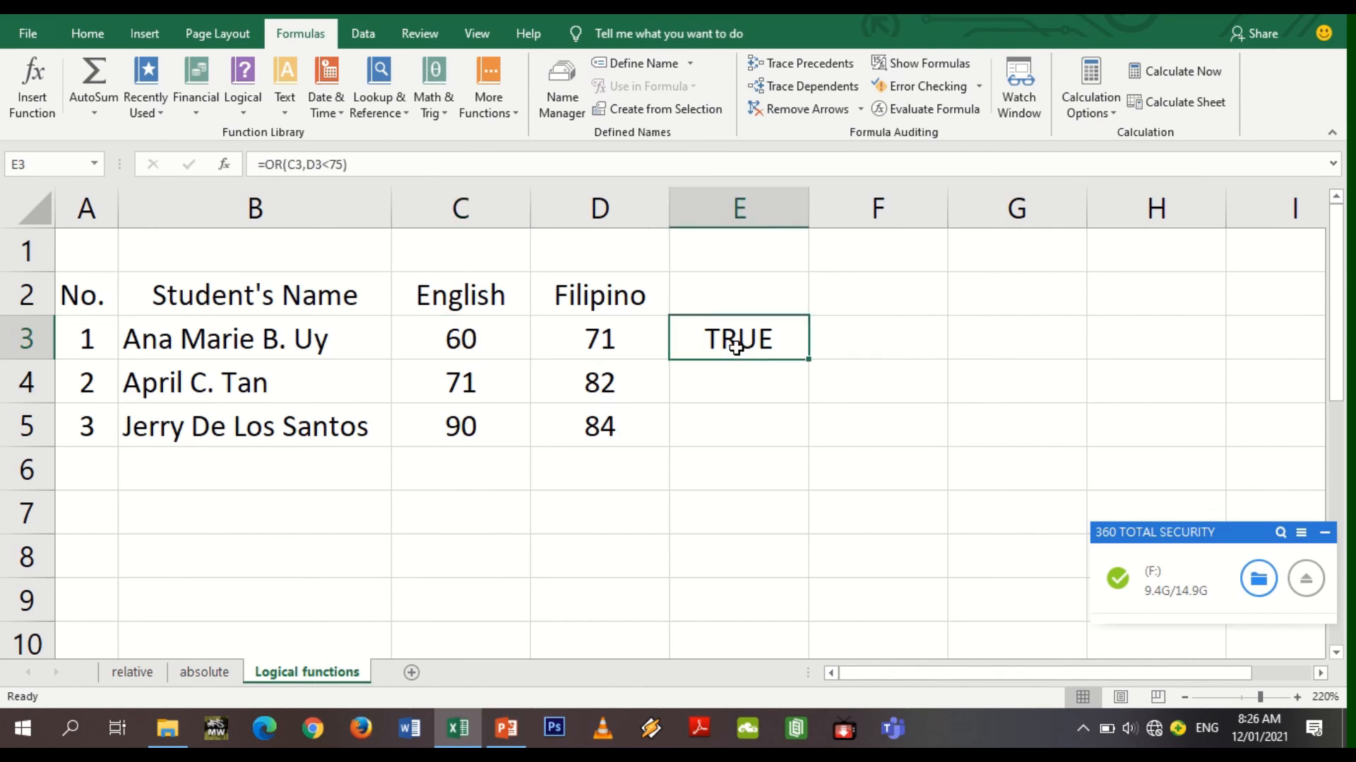
double_click(736, 346)
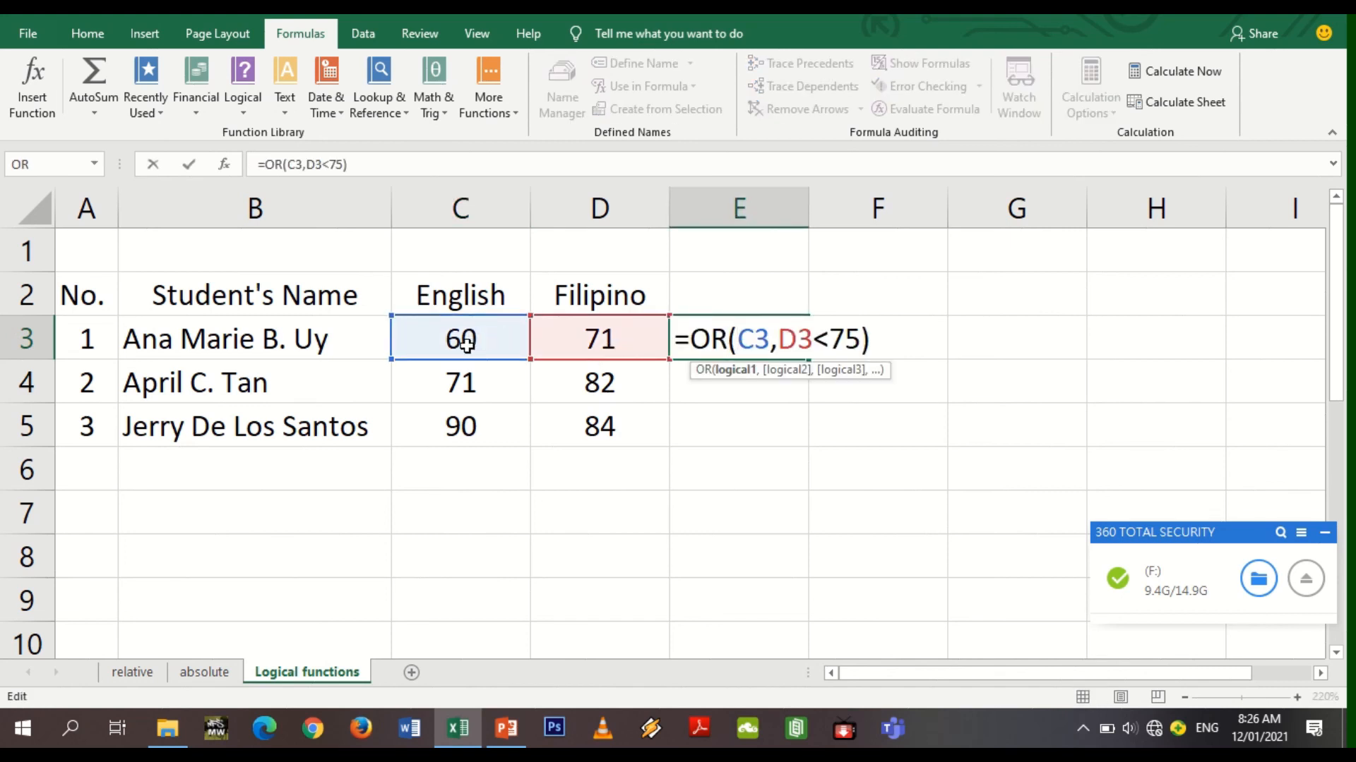